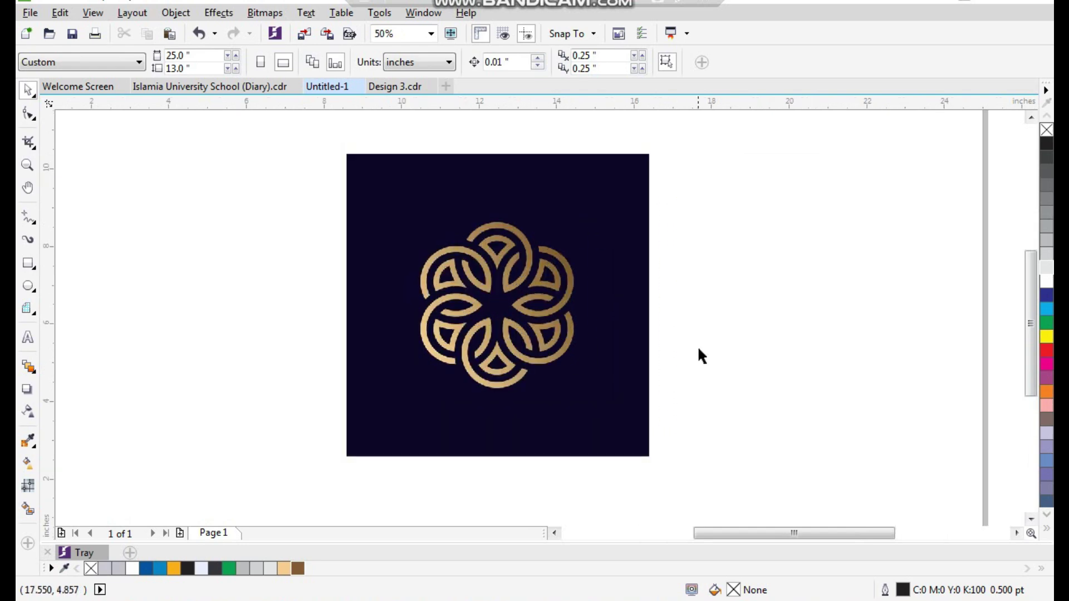
# - Draw a circle about 1.75 in wide over the emblem's top ring, give it a yellow outline and move it onto the ring
pyautogui.moveTo(414, 203); pyautogui.dragTo(610, 419)
pyautogui.press('F2')
pyautogui.moveTo(609, 186); pyautogui.dragTo(502, 284)
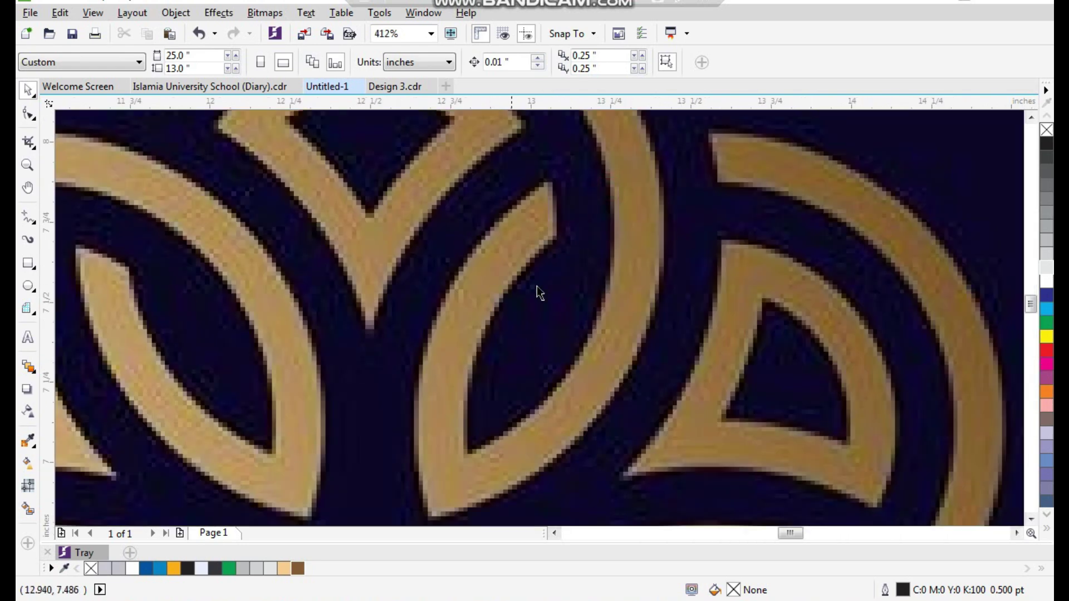
pyautogui.scroll(-2, 660, 263)
pyautogui.moveTo(468, 142); pyautogui.dragTo(707, 363)
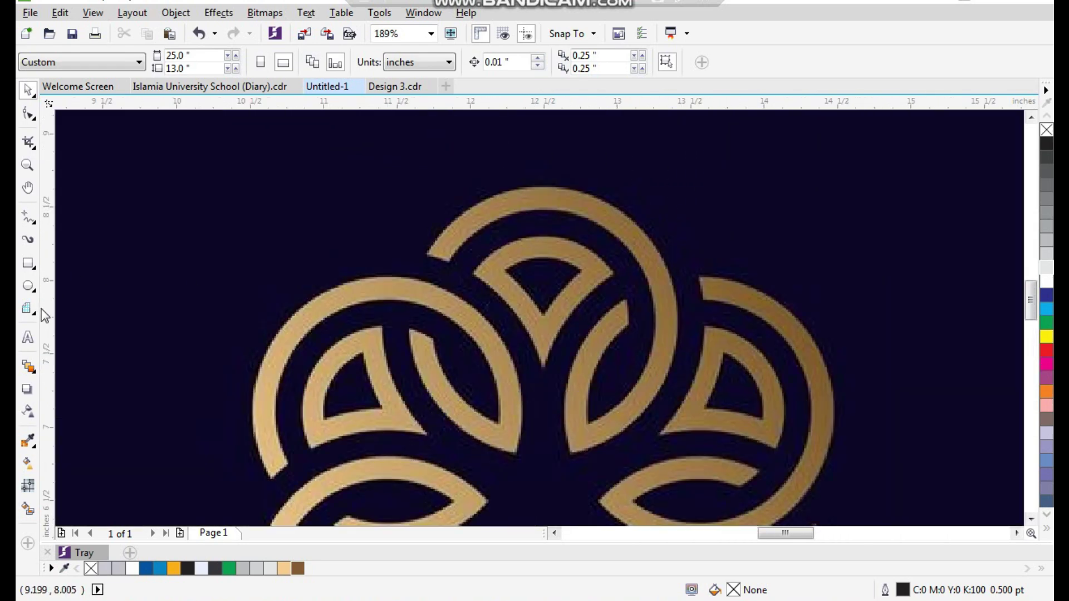
pyautogui.click(28, 286)
pyautogui.moveTo(445, 173); pyautogui.dragTo(714, 442)
pyautogui.press('space')
pyautogui.rightClick(1047, 337)
pyautogui.moveTo(669, 314); pyautogui.dragTo(632, 323)
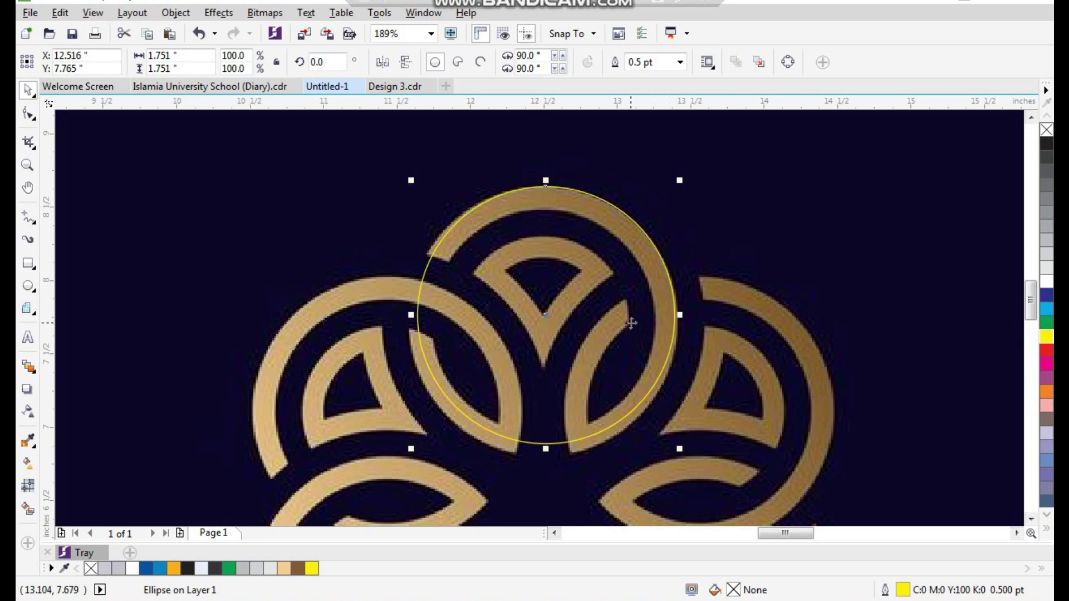
# - Enlarge the yellow circle to about 1.82 in and shift it to match the outer edge of the top ring
pyautogui.scroll(1, 409, 435)
pyautogui.moveTo(432, 427); pyautogui.dragTo(419, 439)
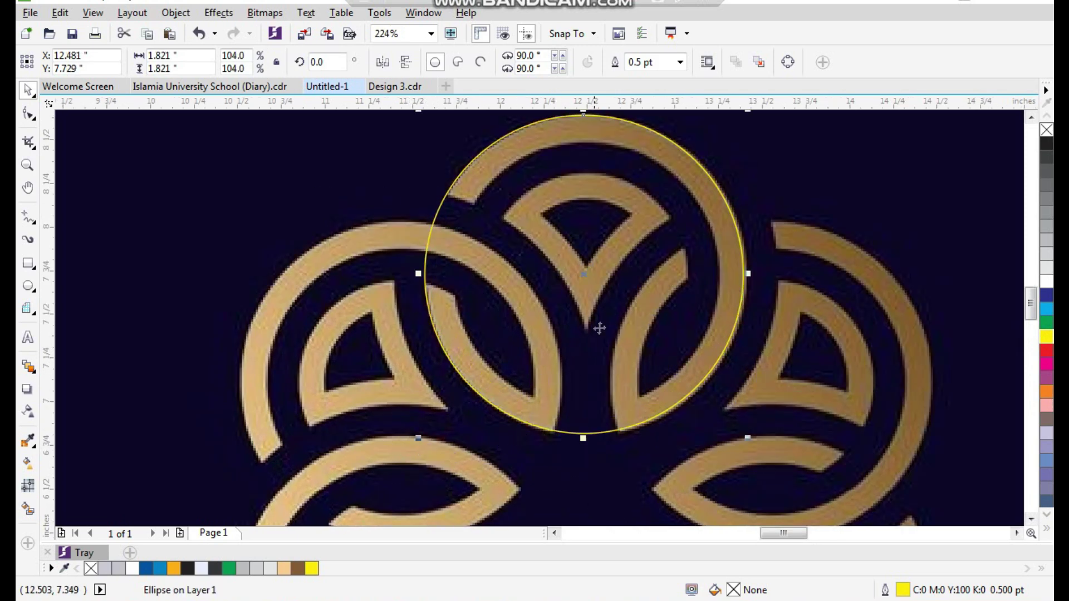
pyautogui.scroll(-5, 588, 341)
pyautogui.scroll(13, 655, 330)
pyautogui.moveTo(660, 327); pyautogui.dragTo(666, 327)
pyautogui.scroll(-8, 519, 360)
# - Add a concentric copy of the circle about 1.53 in wide along the inner edge of the top ring
pyautogui.press('F2')
pyautogui.moveTo(621, 178); pyautogui.dragTo(271, 488)
pyautogui.moveTo(708, 136); pyautogui.dragTo(710, 164)
pyautogui.rightClick(710, 163)
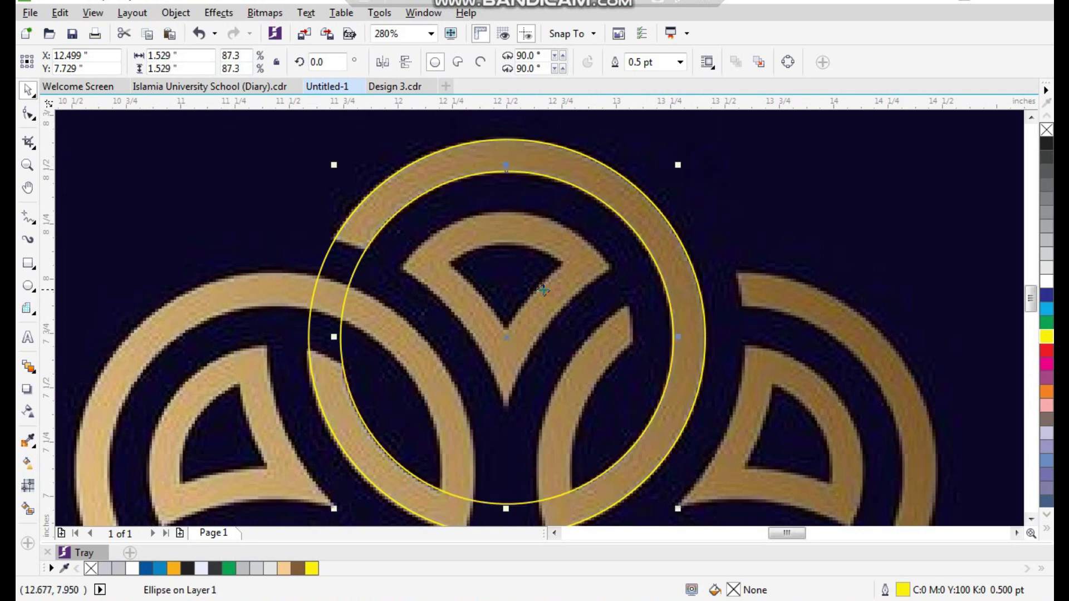
# - Add two smaller concentric circle copies along the outer and inner edges of the small arch, the smallest about 0.86 in wide
pyautogui.scroll(-2, 473, 303)
pyautogui.press('F2')
pyautogui.moveTo(393, 200); pyautogui.dragTo(644, 438)
pyautogui.moveTo(657, 163); pyautogui.dragTo(614, 234)
pyautogui.rightClick(614, 234)
pyautogui.scroll(-2, 494, 326)
pyautogui.press('F2')
pyautogui.moveTo(445, 225); pyautogui.dragTo(646, 446)
# - Trim the smallest circle out of the next larger one to form the small ring, and delete the cutting circle
pyautogui.keyDown('shift'); pyautogui.click(484, 205); pyautogui.keyUp('shift')
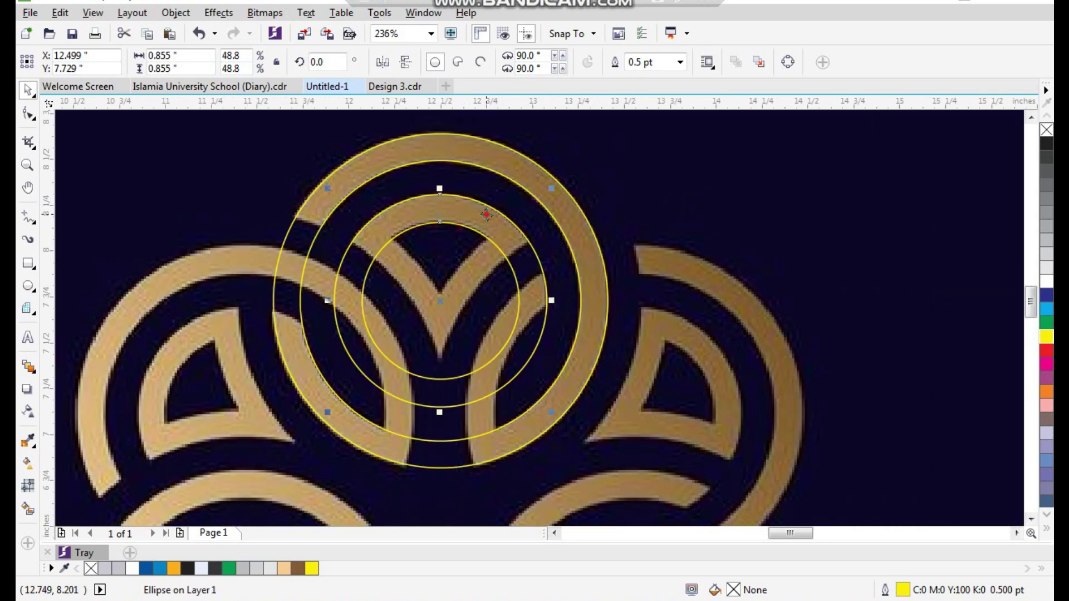
pyautogui.click(488, 62)
pyautogui.click(575, 152)
pyautogui.moveTo(461, 291); pyautogui.dragTo(446, 293)
pyautogui.hotkey('ctrl', 'z')
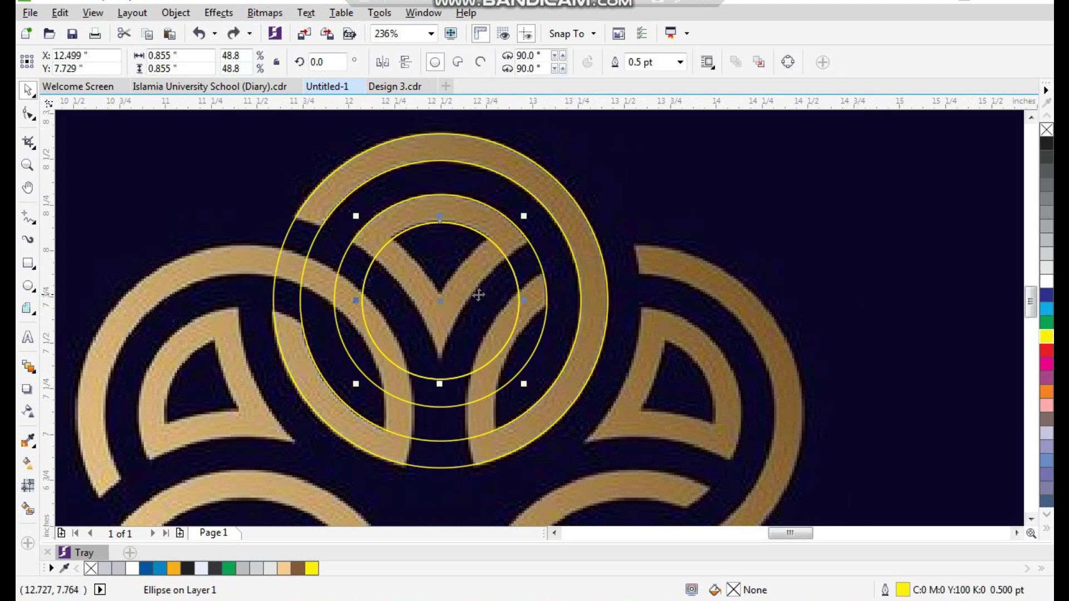
pyautogui.press('Delete')
pyautogui.moveTo(532, 193); pyautogui.dragTo(501, 204)
pyautogui.hotkey('ctrl', 'z')
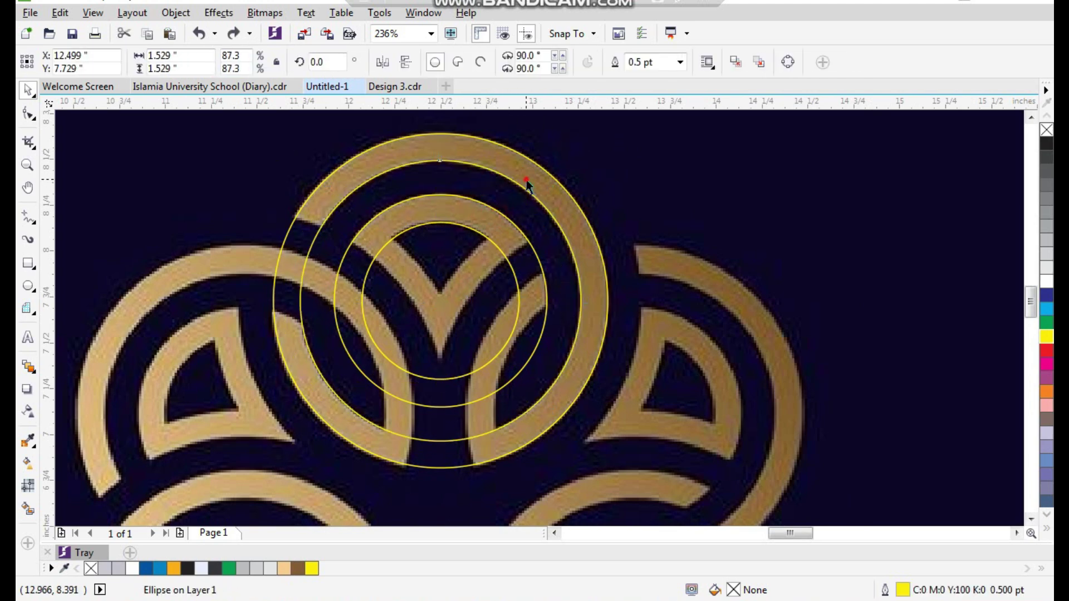
# - Trim the second-largest circle out of the largest one to form the large ring, and remove the cutting circle
pyautogui.keyDown('shift'); pyautogui.click(510, 148); pyautogui.keyUp('shift')
pyautogui.click(488, 62)
pyautogui.click(541, 123)
pyautogui.click(468, 165)
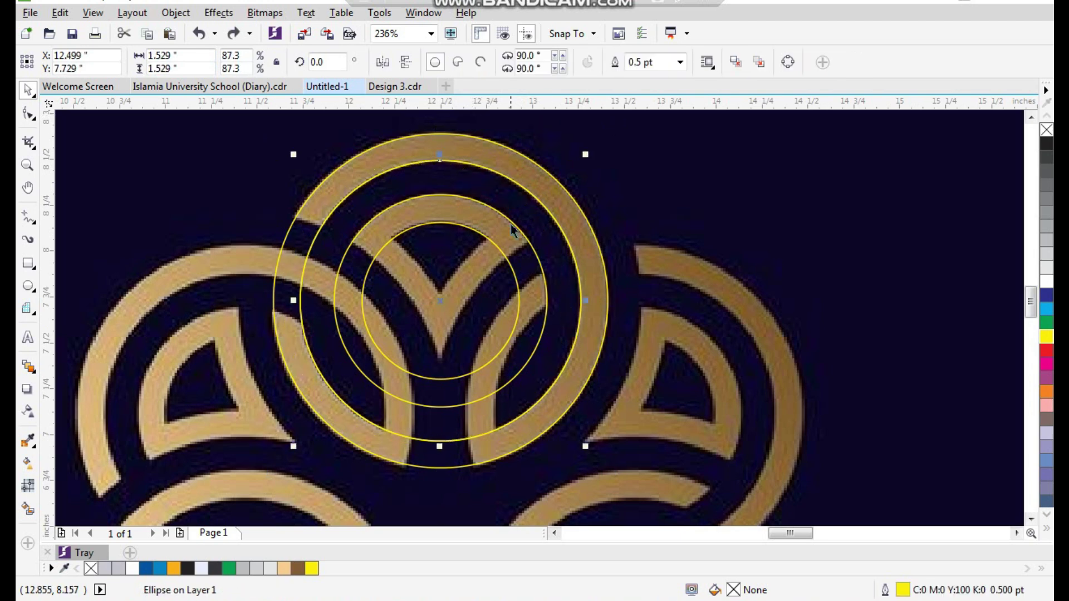
pyautogui.press('Escape')
pyautogui.click(497, 186)
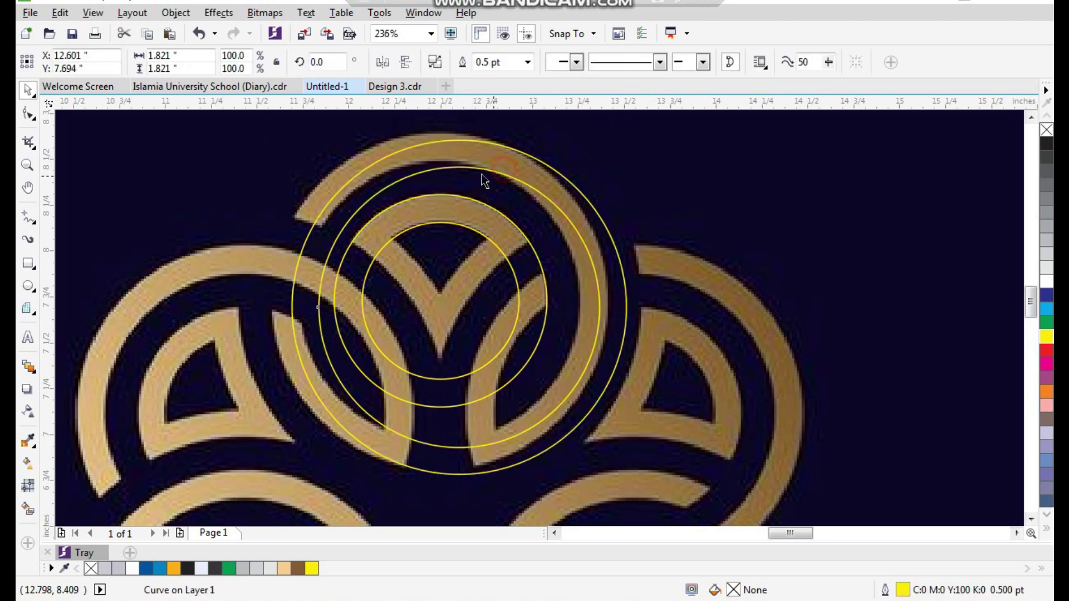
# - Set the outline width of both the large and small rings to 1.0 pt
pyautogui.keyDown('shift'); pyautogui.click(467, 225); pyautogui.keyUp('shift')
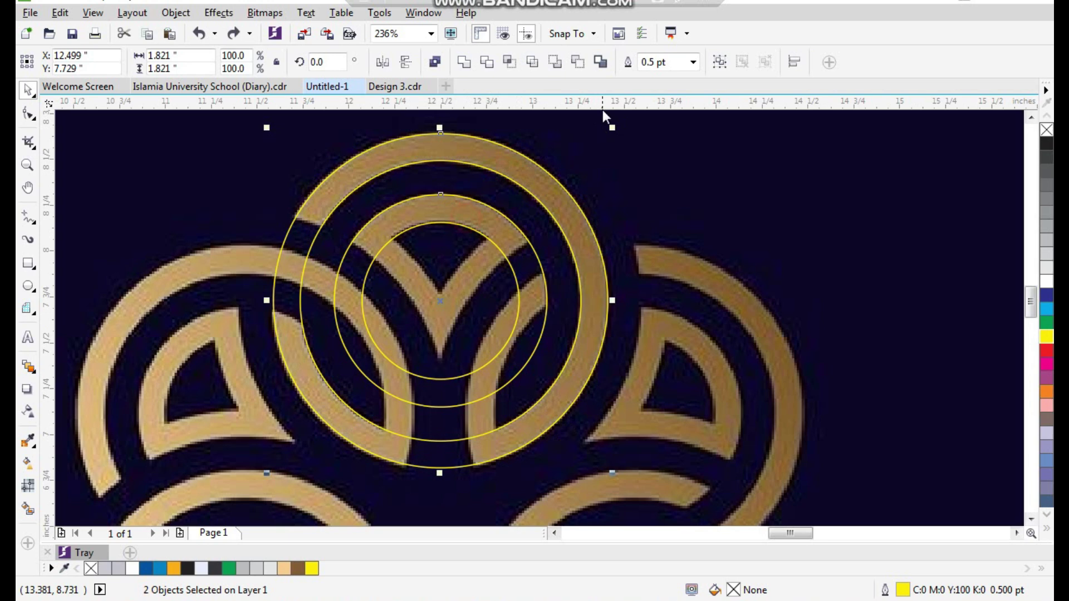
pyautogui.click(694, 62)
pyautogui.click(661, 128)
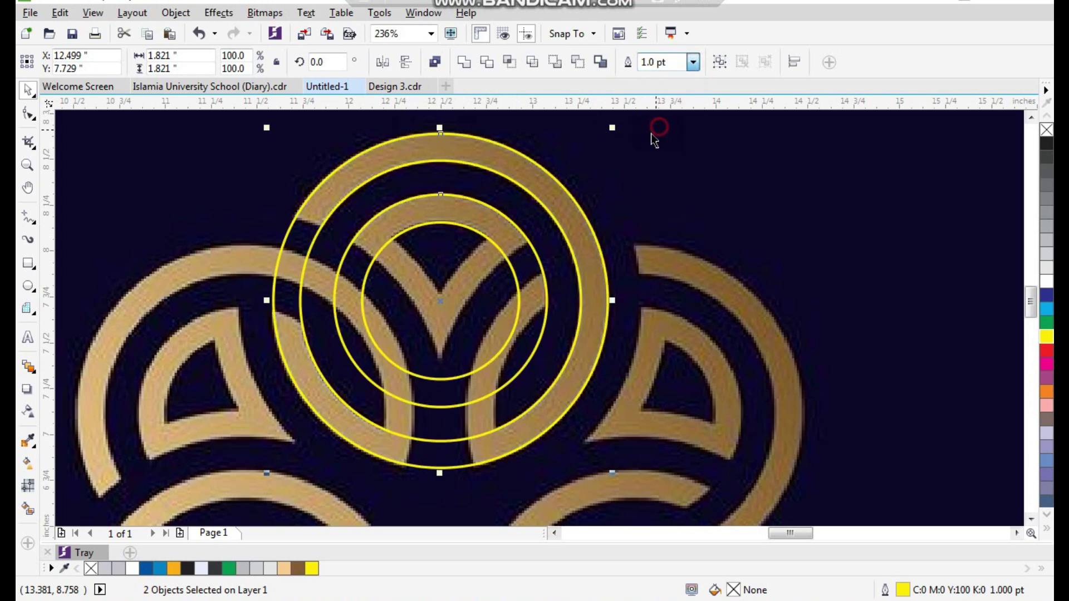
pyautogui.click(615, 159)
# - Duplicate the large yellow ring onto the neighbouring right and left petals of the emblem
pyautogui.moveTo(433, 165); pyautogui.dragTo(618, 274)
pyautogui.scroll(-2, 529, 266)
pyautogui.press('F2')
pyautogui.moveTo(361, 181); pyautogui.dragTo(592, 414)
pyautogui.moveTo(634, 220); pyautogui.dragTo(460, 306)
pyautogui.moveTo(389, 150); pyautogui.dragTo(824, 461)
pyautogui.click(526, 302)
pyautogui.moveTo(707, 158); pyautogui.dragTo(345, 434)
pyautogui.moveTo(250, 148); pyautogui.dragTo(652, 443)
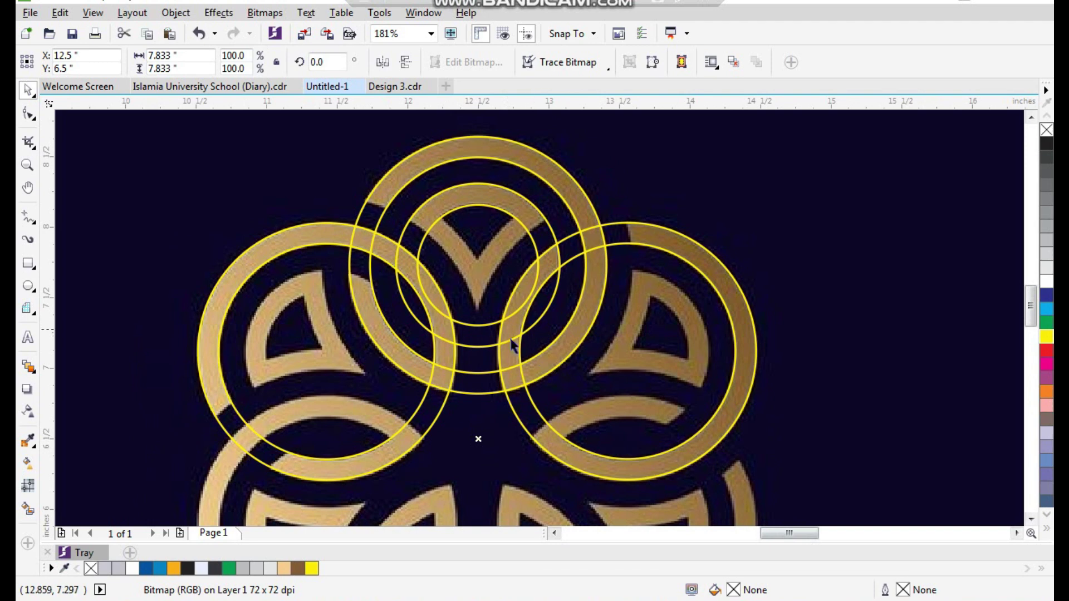
pyautogui.press('F7')
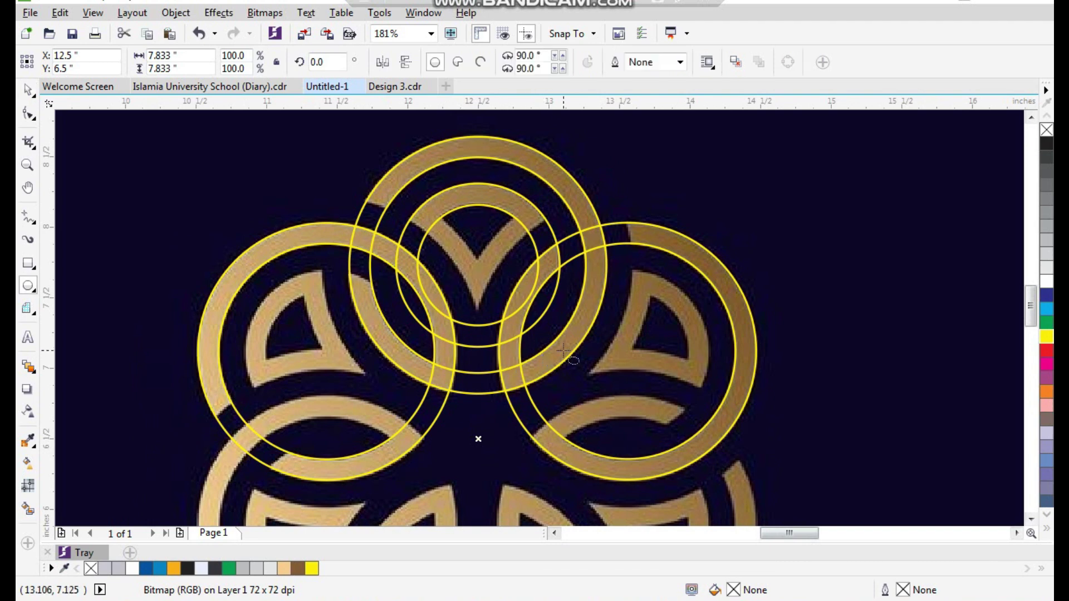
pyautogui.press('space')
pyautogui.click(765, 191)
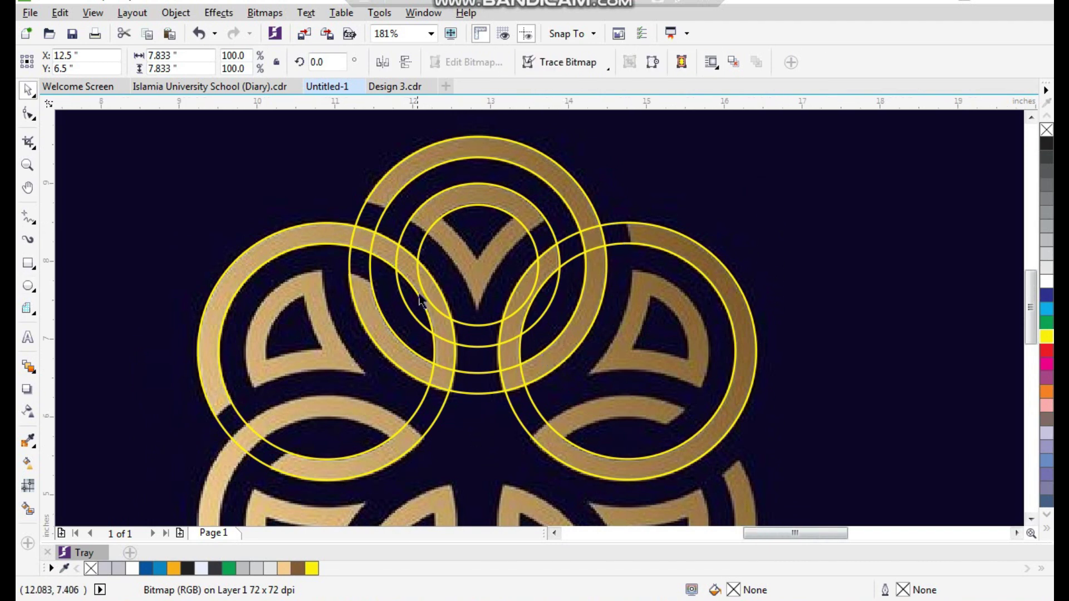
pyautogui.scroll(-2, 419, 306)
pyautogui.click(132, 203)
pyautogui.scroll(1, 331, 358)
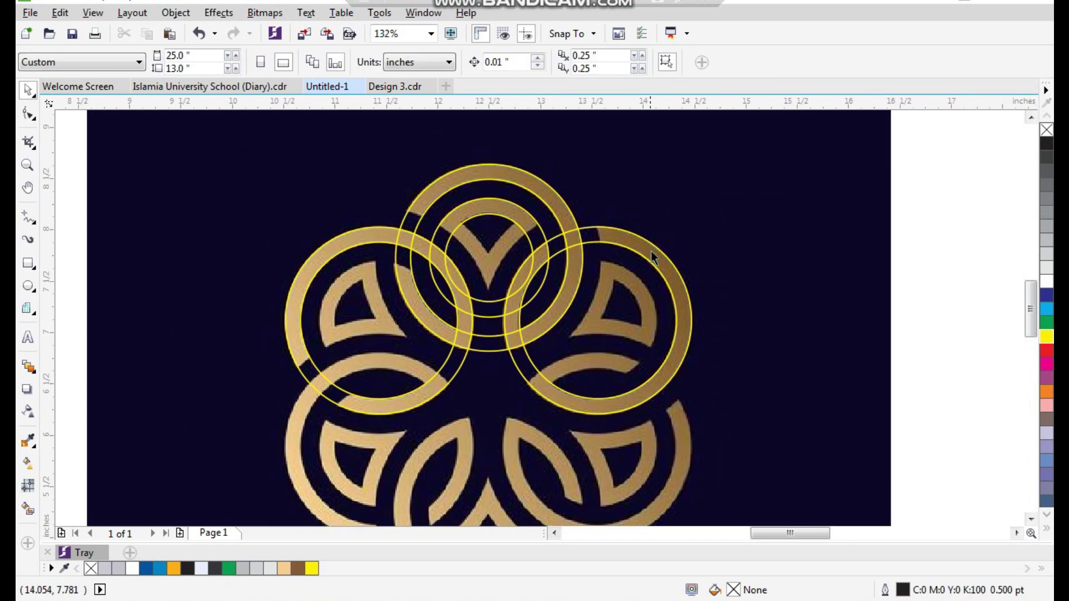
pyautogui.moveTo(650, 266); pyautogui.dragTo(675, 286)
pyautogui.hotkey('ctrl', 'z')
pyautogui.moveTo(354, 244); pyautogui.dragTo(329, 248)
pyautogui.hotkey('ctrl', 'z')
# - Break the right and left petal rings apart into separate circles
pyautogui.click(606, 238)
pyautogui.click(176, 12)
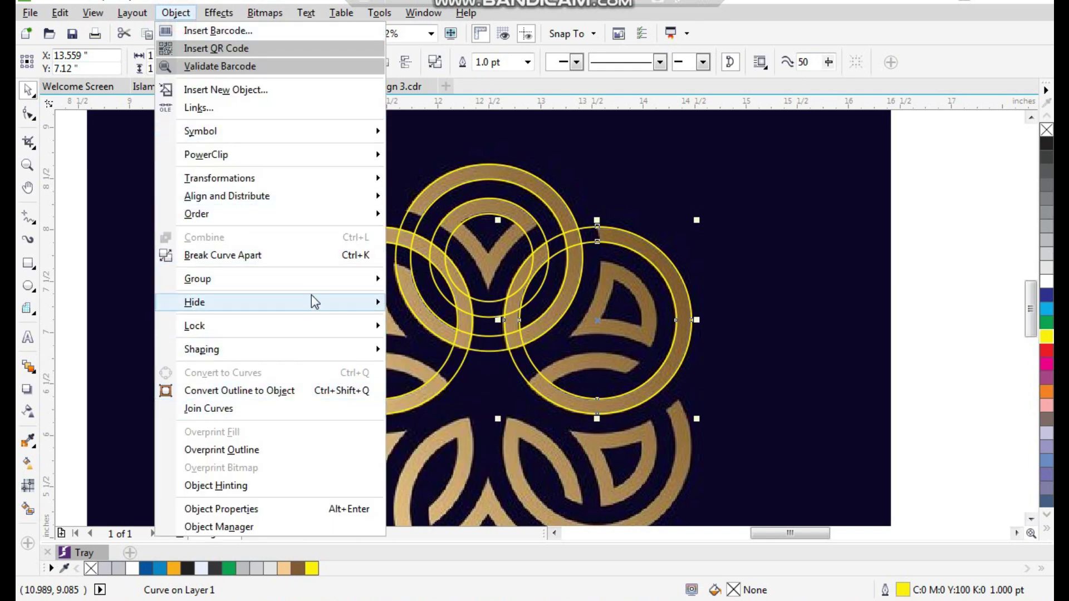
pyautogui.click(310, 257)
pyautogui.click(332, 289)
pyautogui.click(332, 288)
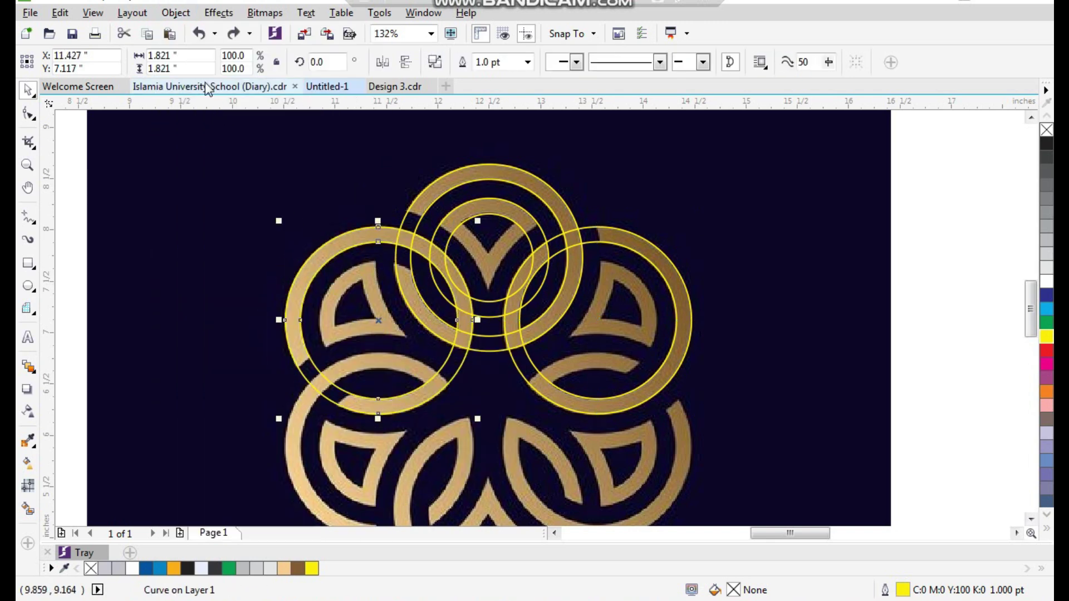
pyautogui.click(176, 12)
pyautogui.click(261, 257)
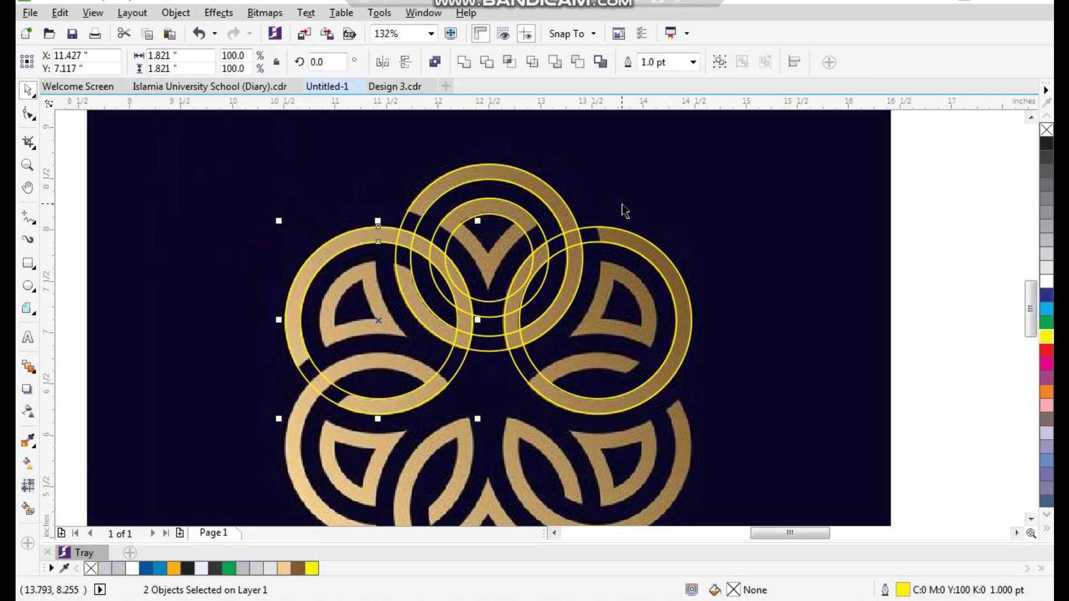
pyautogui.click(621, 205)
# - Add two larger concentric copies around each of the right and left petal circles, the outermost about 2.47 in wide
pyautogui.press('F2')
pyautogui.moveTo(377, 142); pyautogui.dragTo(702, 360)
pyautogui.click(766, 330)
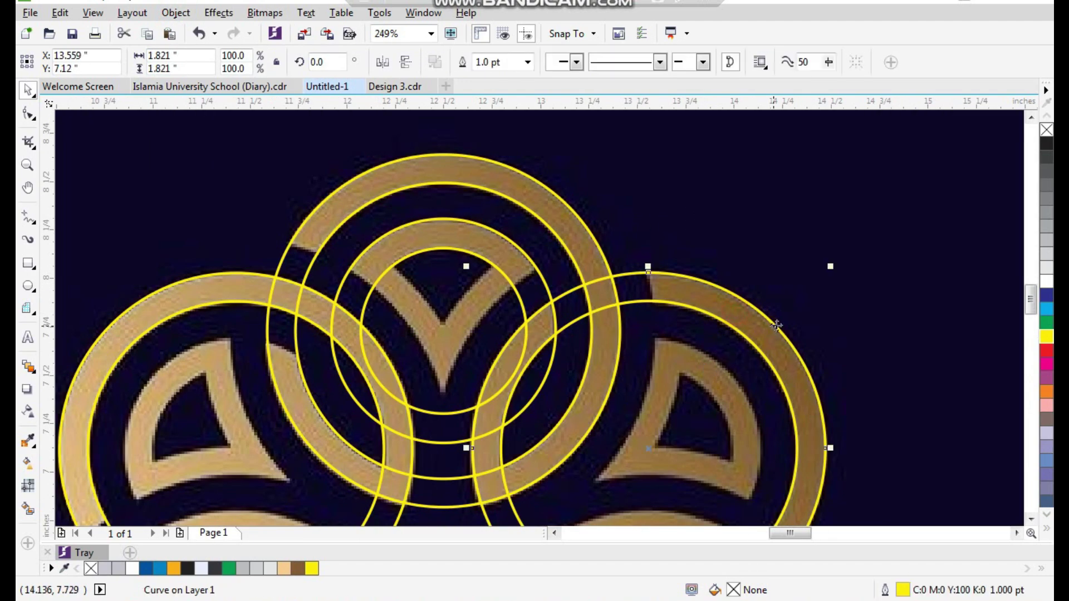
pyautogui.moveTo(829, 268); pyautogui.dragTo(865, 233)
pyautogui.click(217, 290)
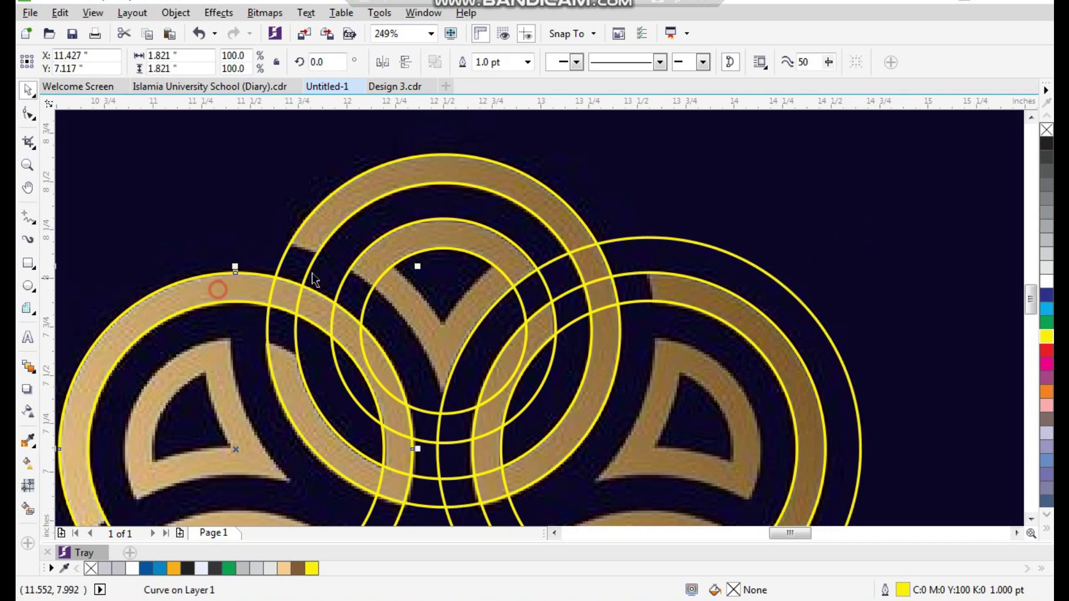
pyautogui.moveTo(420, 270); pyautogui.dragTo(482, 201)
pyautogui.click(652, 248)
pyautogui.moveTo(869, 235); pyautogui.dragTo(897, 199)
# - Smart Fill the segments of the top petal's large ring blue-grey with a 0.5 pt black outline, following the gold artwork
pyautogui.scroll(-1, 464, 313)
pyautogui.press('F2')
pyautogui.moveTo(388, 229); pyautogui.dragTo(673, 448)
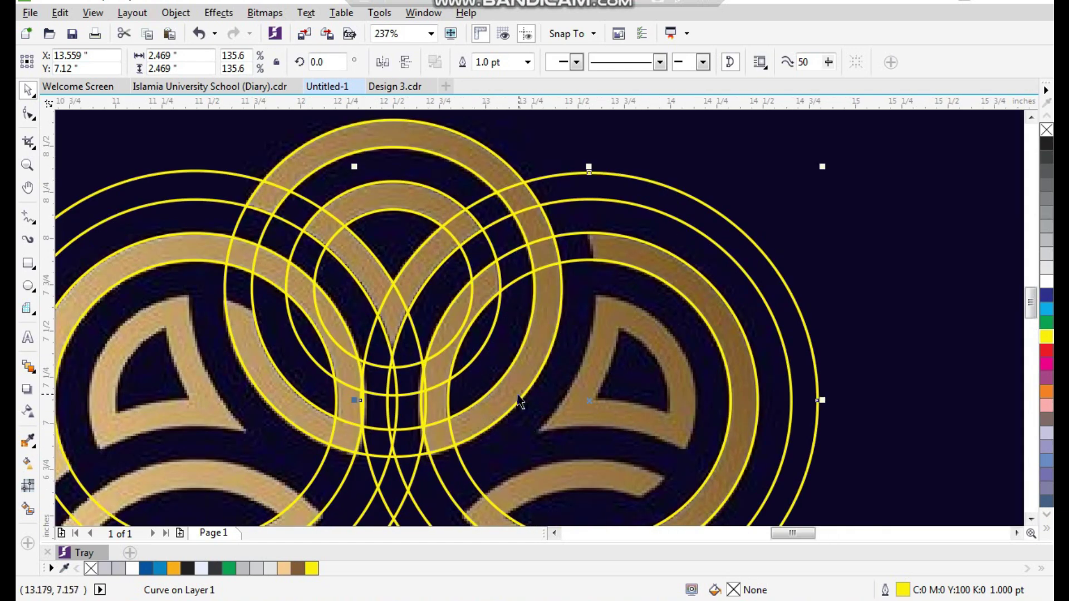
pyautogui.click(26, 510)
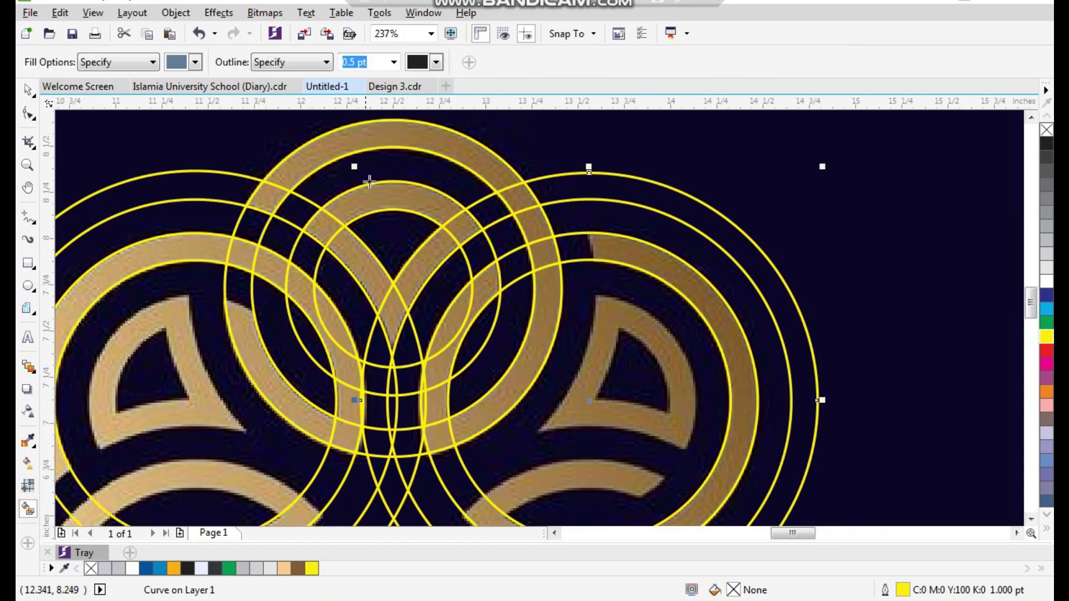
pyautogui.click(377, 141)
pyautogui.click(271, 196)
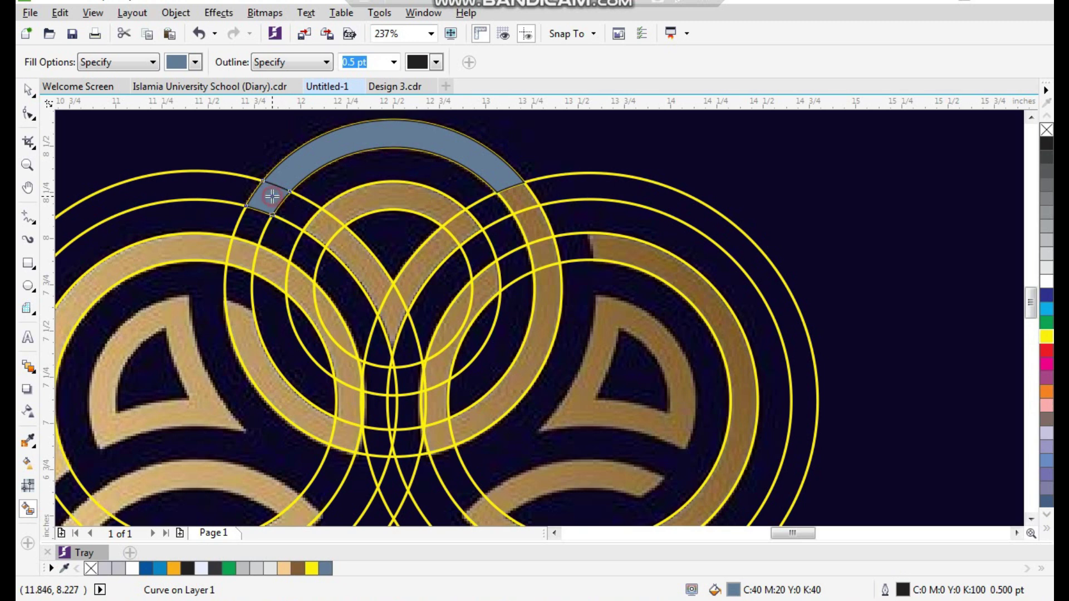
pyautogui.click(521, 201)
pyautogui.click(534, 223)
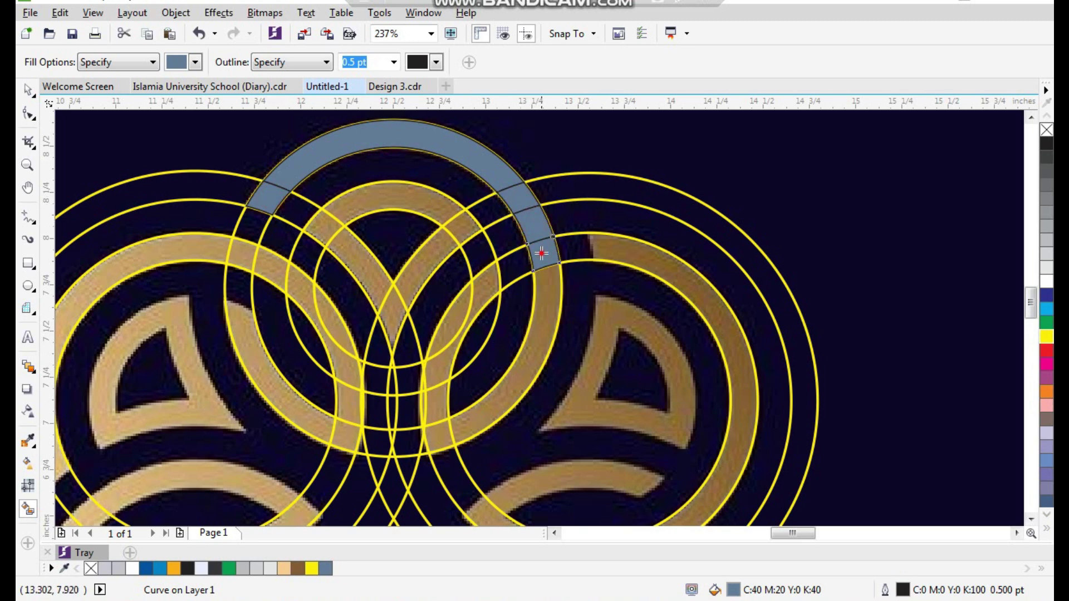
pyautogui.click(541, 253)
pyautogui.click(541, 312)
pyautogui.click(437, 439)
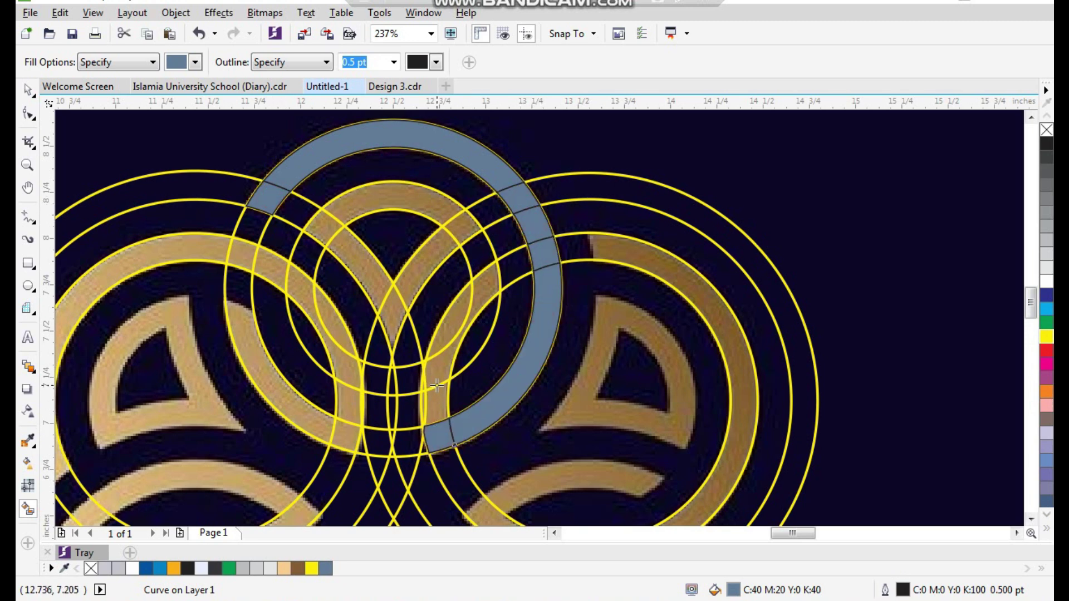
# - Smart Fill the curved inner band at the lower right of the top petal, including the thin slivers along its edge
pyautogui.click(437, 390)
pyautogui.click(442, 373)
pyautogui.click(451, 323)
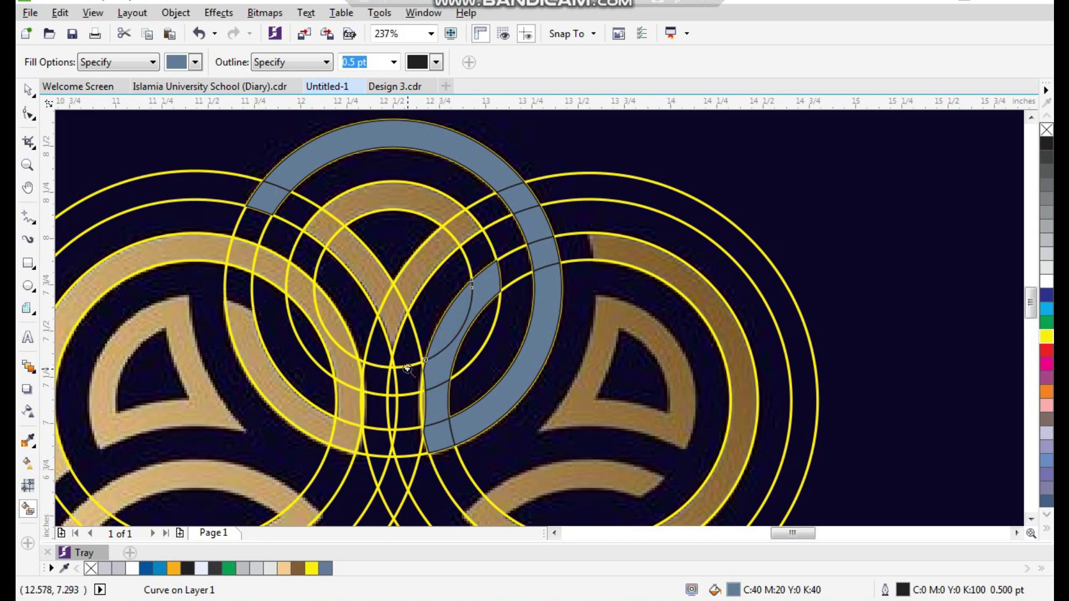
pyautogui.scroll(5, 445, 372)
pyautogui.click(494, 227)
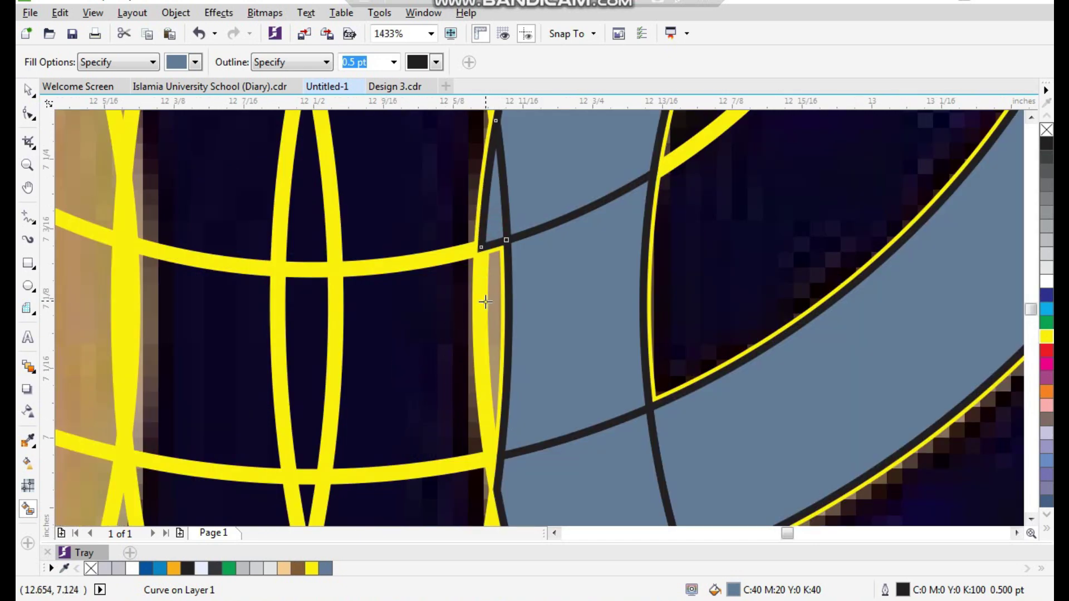
pyautogui.click(491, 303)
# - Smart Fill the top petal's small arch and the V-shaped bands beneath it with the same blue-grey
pyautogui.scroll(-4, 440, 373)
pyautogui.scroll(-3, 447, 366)
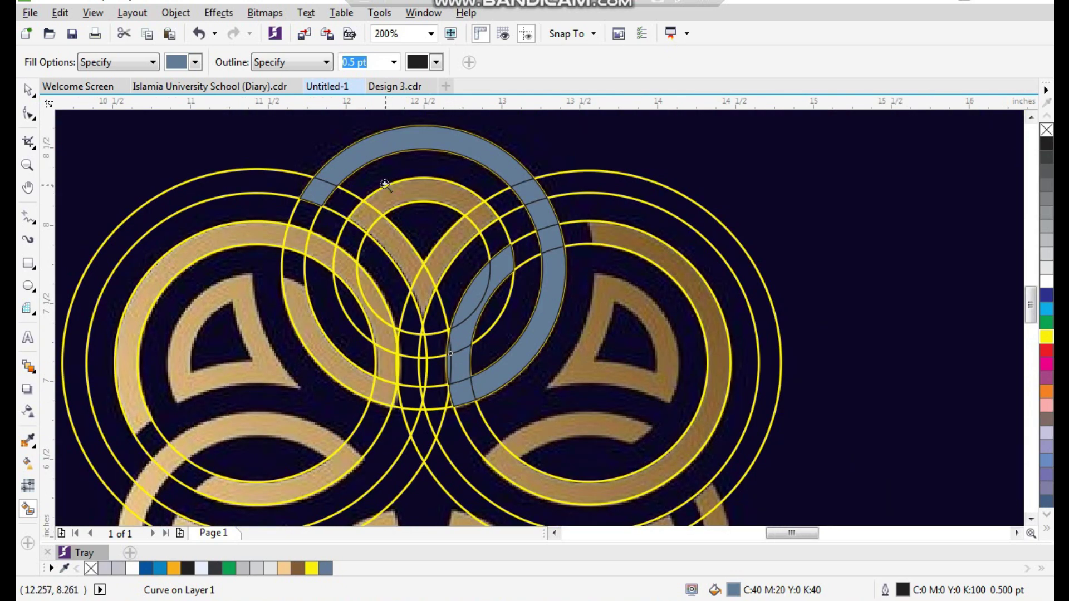
pyautogui.scroll(3, 556, 326)
pyautogui.click(552, 224)
pyautogui.click(510, 191)
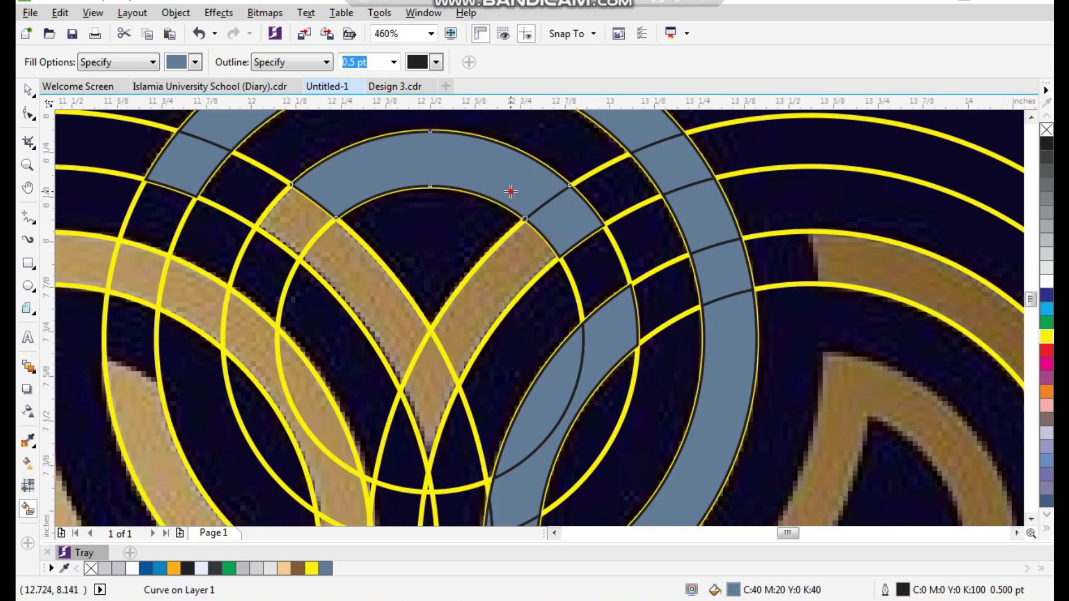
pyautogui.click(292, 215)
pyautogui.click(357, 274)
pyautogui.click(443, 368)
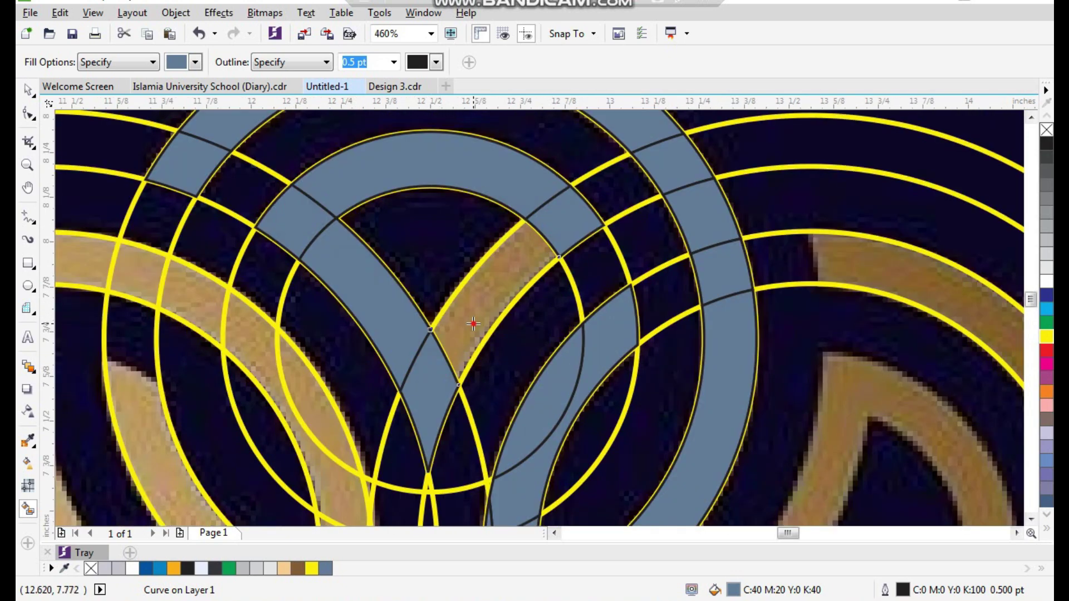
pyautogui.click(477, 324)
# - Select the connected segments of the top petal's large ring, from its upper-left end to its lower tip
pyautogui.scroll(-3, 481, 322)
pyautogui.press('space')
pyautogui.moveTo(233, 154); pyautogui.dragTo(608, 520)
pyautogui.click(358, 224)
pyautogui.keyDown('shift'); pyautogui.click(452, 162); pyautogui.keyUp('shift')
pyautogui.keyDown('shift'); pyautogui.click(639, 218); pyautogui.keyUp('shift')
pyautogui.keyDown('shift'); pyautogui.click(652, 249); pyautogui.keyUp('shift')
pyautogui.keyDown('shift'); pyautogui.click(665, 281); pyautogui.keyUp('shift')
pyautogui.keyDown('shift'); pyautogui.click(664, 329); pyautogui.keyUp('shift')
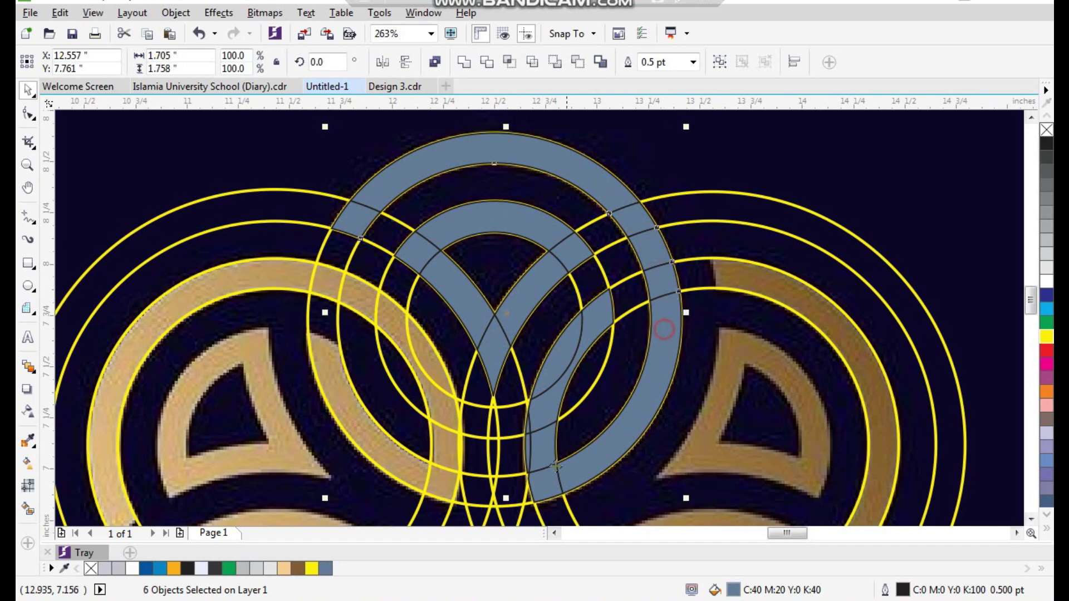
pyautogui.keyDown('shift'); pyautogui.click(544, 484); pyautogui.keyUp('shift')
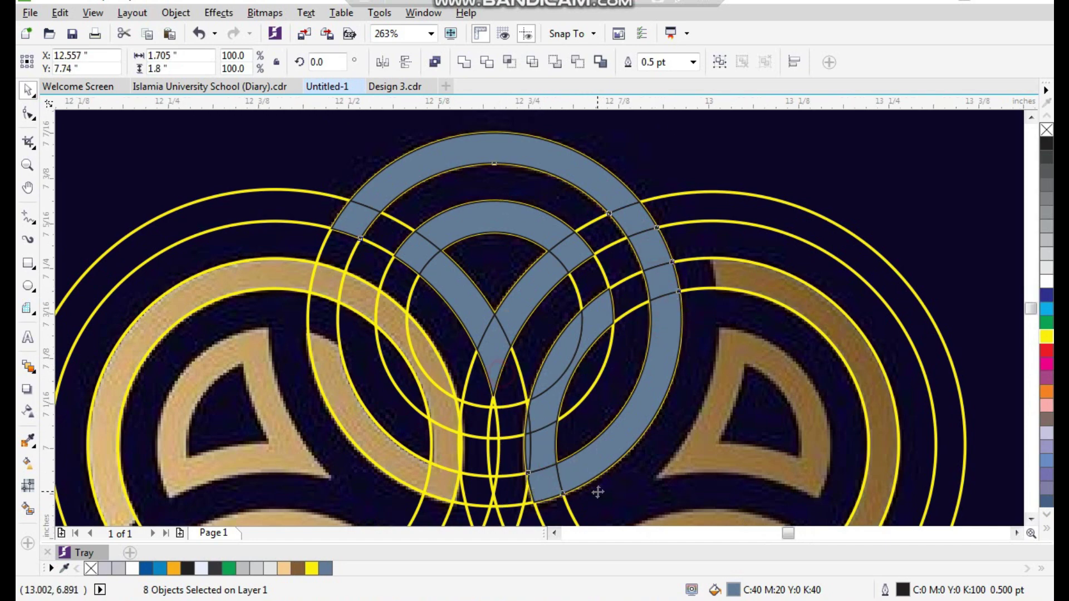
# - Add the curved inner band and its thin slivers to the ring selection and weld everything into one shape
pyautogui.scroll(5, 557, 476)
pyautogui.keyDown('shift'); pyautogui.click(469, 316); pyautogui.keyUp('shift')
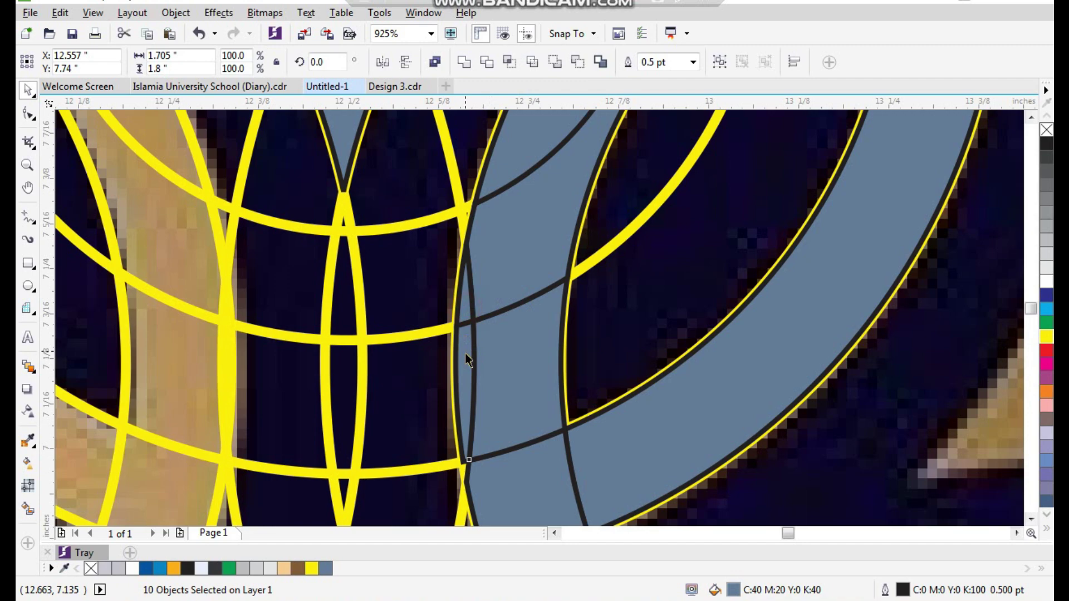
pyautogui.scroll(-3, 488, 399)
pyautogui.scroll(2, 604, 257)
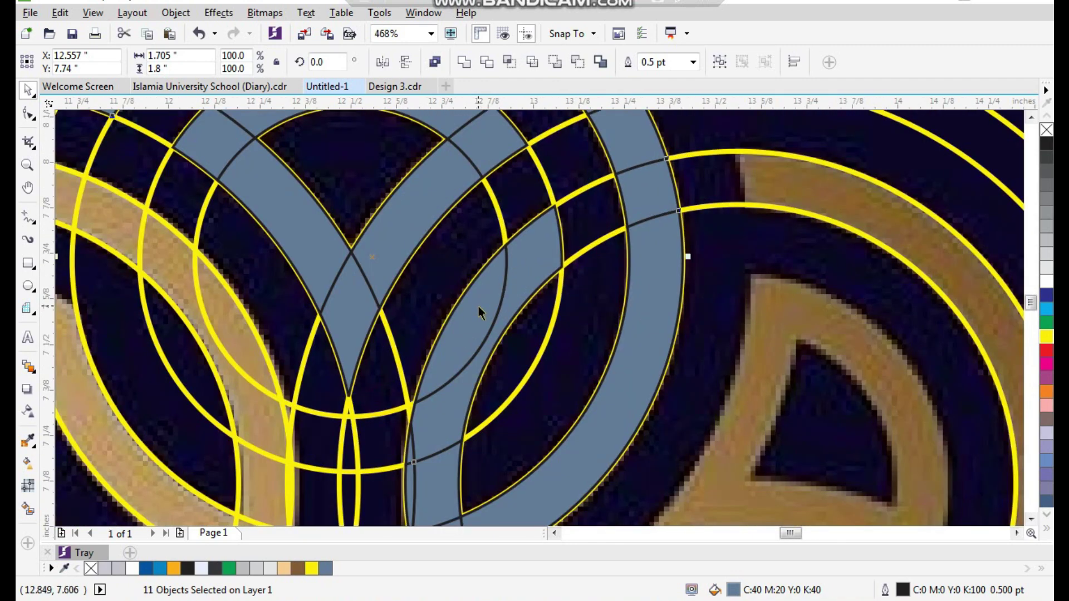
pyautogui.keyDown('shift'); pyautogui.click(527, 264); pyautogui.keyUp('shift')
pyautogui.scroll(-2, 490, 307)
pyautogui.press('Delete')
pyautogui.hotkey('ctrl', 'z')
pyautogui.keyDown('shift'); pyautogui.click(515, 288); pyautogui.keyUp('shift')
pyautogui.press('Delete')
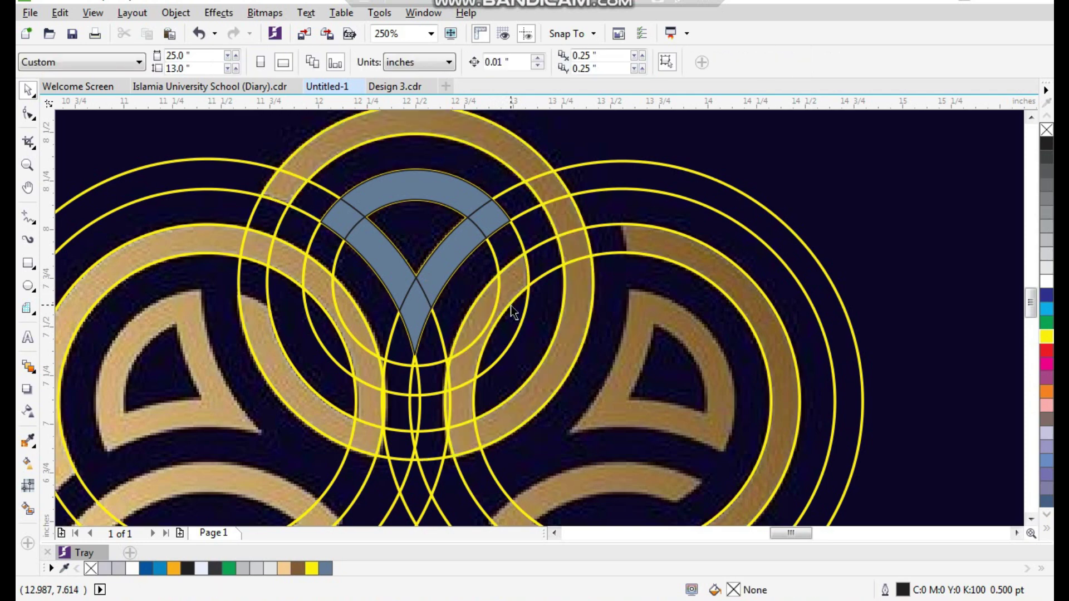
pyautogui.hotkey('ctrl', 'z')
pyautogui.click(464, 63)
# - Weld the top petal's small arch, its corner segments and the V-shaped bands into a single shape
pyautogui.scroll(-2, 409, 279)
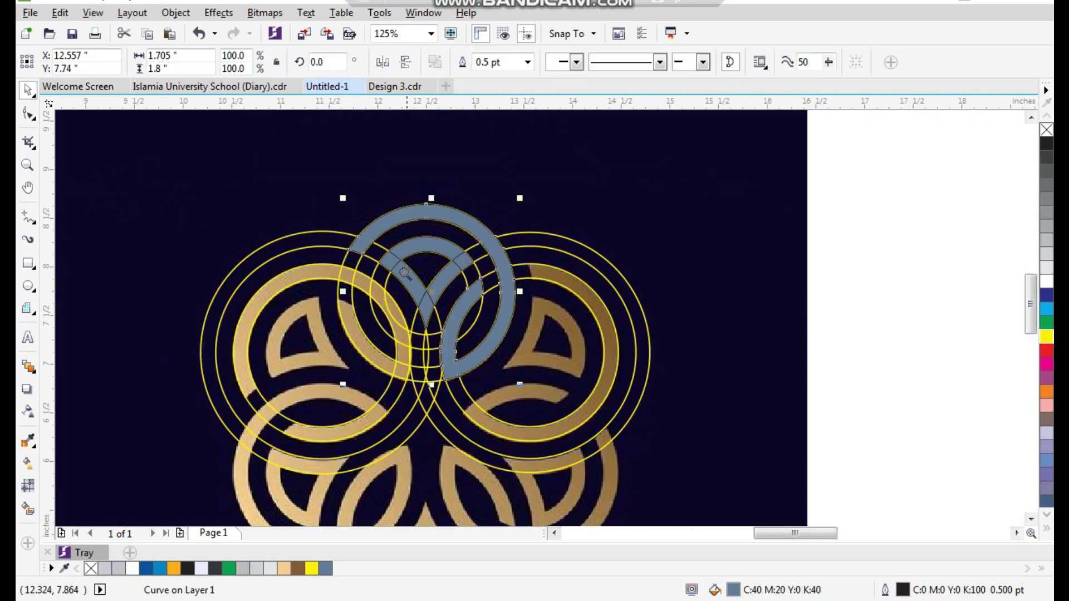
pyautogui.scroll(3, 402, 278)
pyautogui.click(402, 277)
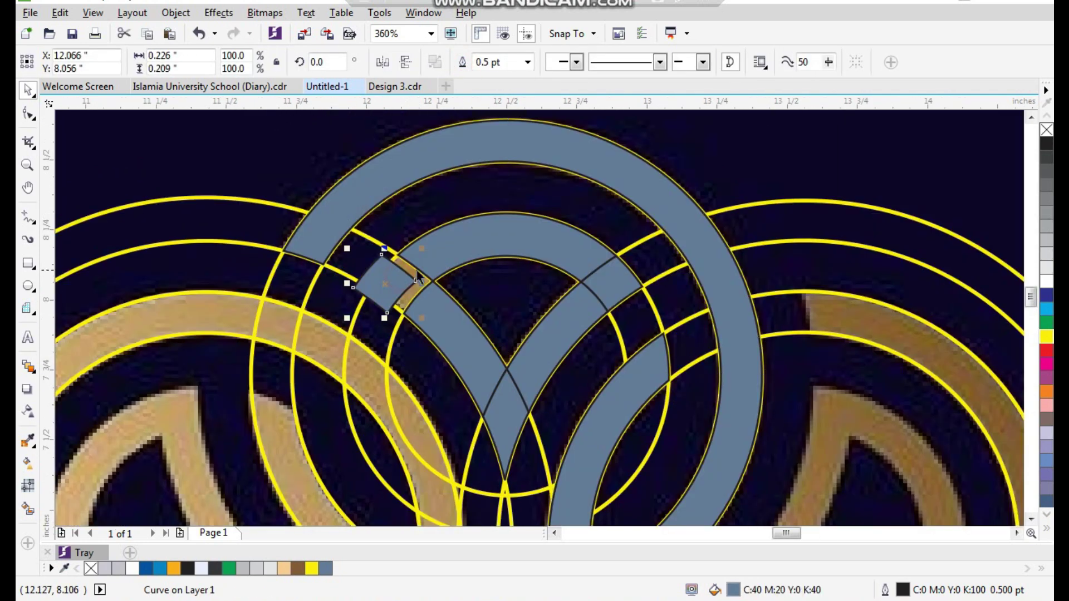
pyautogui.keyDown('shift'); pyautogui.click(488, 253); pyautogui.keyUp('shift')
pyautogui.keyDown('shift'); pyautogui.click(617, 288); pyautogui.keyUp('shift')
pyautogui.keyDown('shift'); pyautogui.click(506, 399); pyautogui.keyUp('shift')
pyautogui.keyDown('shift'); pyautogui.click(505, 407); pyautogui.keyUp('shift')
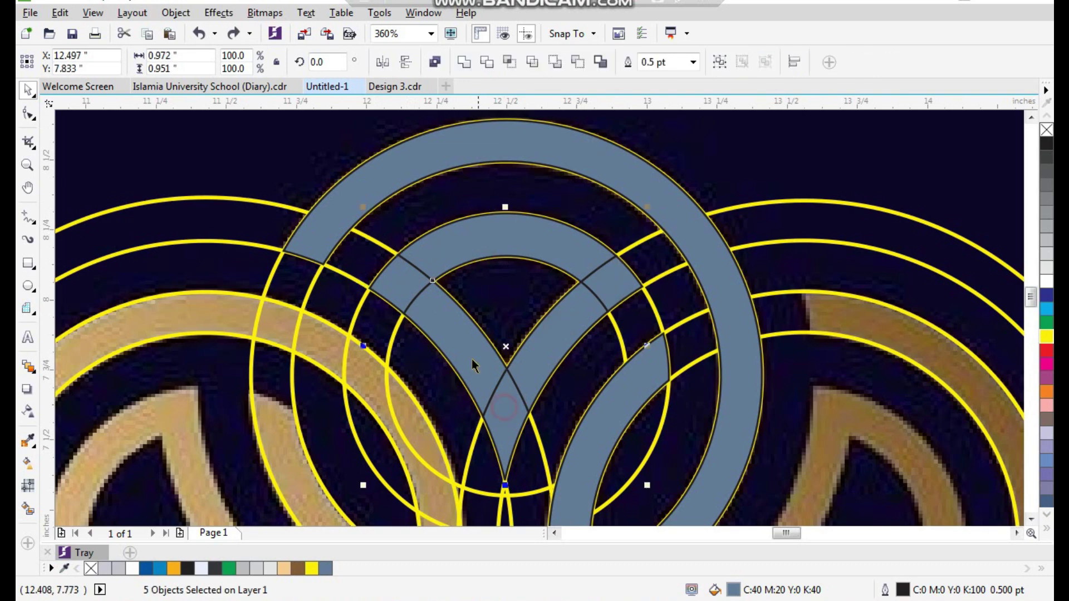
pyautogui.click(464, 63)
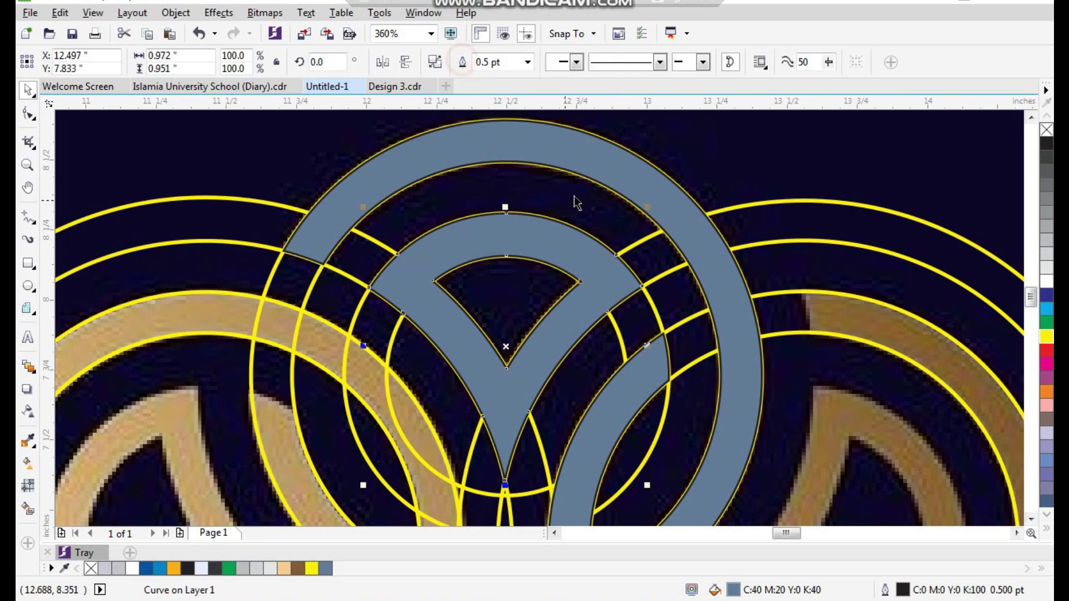
# - Group the top petal's welded ring and welded arch shape together
pyautogui.keyDown('shift'); pyautogui.click(625, 184); pyautogui.keyUp('shift')
pyautogui.scroll(-2, 461, 301)
pyautogui.press('F2')
pyautogui.moveTo(363, 219); pyautogui.dragTo(640, 497)
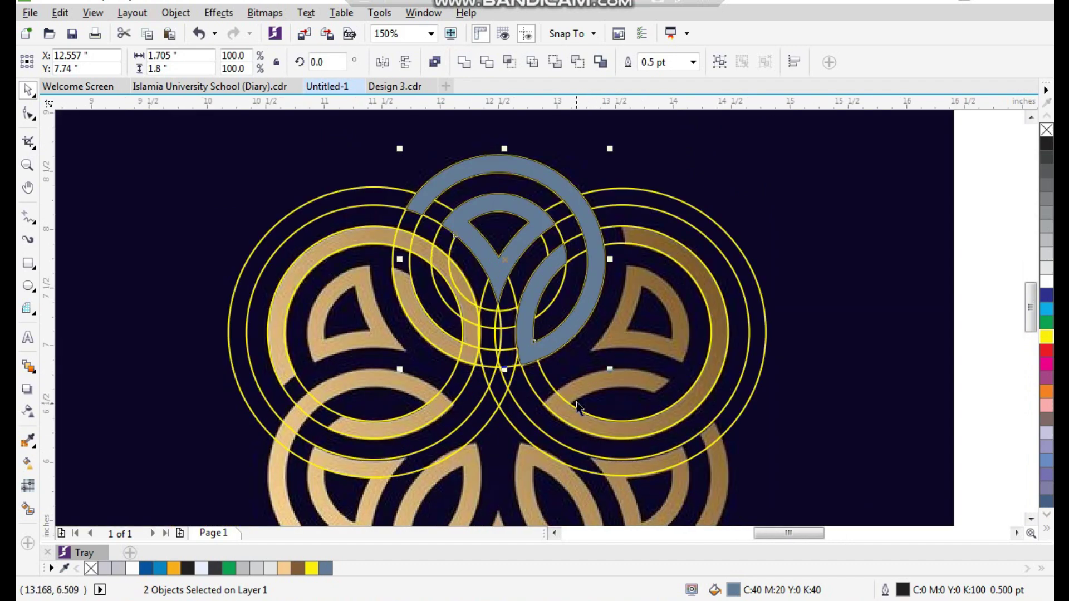
pyautogui.hotkey('ctrl', 'g')
pyautogui.moveTo(579, 318); pyautogui.dragTo(568, 320)
pyautogui.hotkey('ctrl', 'z')
# - Place a copy of the petal group straight down over the bottom petal and group it with the original
pyautogui.scroll(-1, 716, 323)
pyautogui.press('F2')
pyautogui.moveTo(512, 211); pyautogui.dragTo(804, 471)
pyautogui.scroll(-2, 680, 362)
pyautogui.moveTo(350, 208); pyautogui.dragTo(537, 433)
pyautogui.moveTo(520, 165); pyautogui.dragTo(537, 315)
pyautogui.keyDown('shift'); pyautogui.click(547, 232); pyautogui.keyUp('shift')
pyautogui.hotkey('ctrl', 'g')
# - Draw a red circle about 0.23 in wide and centre it horizontally and vertically on the grouped pair of petals
pyautogui.click(28, 286)
pyautogui.moveTo(88, 266); pyautogui.dragTo(106, 283)
pyautogui.click(1046, 351)
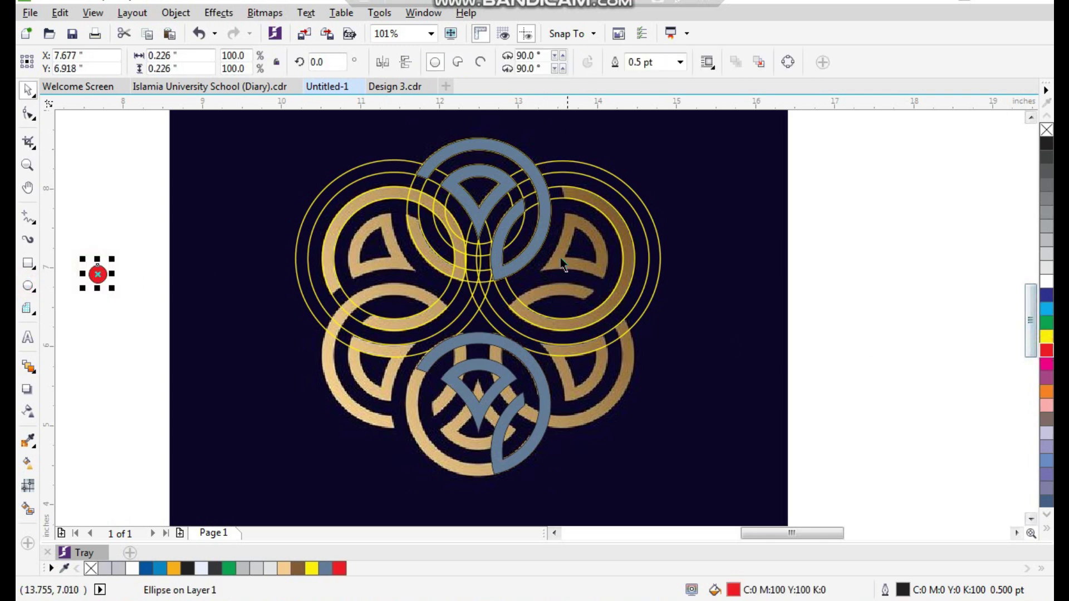
pyautogui.keyDown('shift'); pyautogui.click(545, 239); pyautogui.keyUp('shift')
pyautogui.press('c')
pyautogui.press('e')
# - Ungroup the pair of petals and delete the lower copy, keeping the top petal and the red circle
pyautogui.click(725, 264)
pyautogui.moveTo(480, 345); pyautogui.dragTo(508, 345)
pyautogui.hotkey('ctrl', 'z')
pyautogui.hotkey('ctrl', 'z')
pyautogui.hotkey('ctrl', 'u')
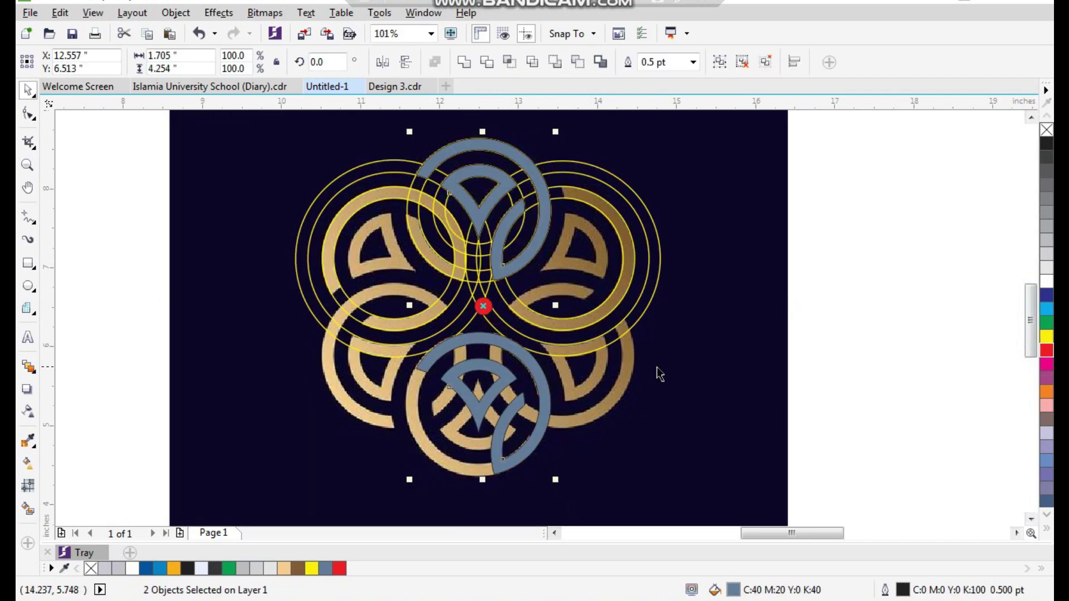
pyautogui.click(871, 357)
pyautogui.click(508, 352)
pyautogui.press('Delete')
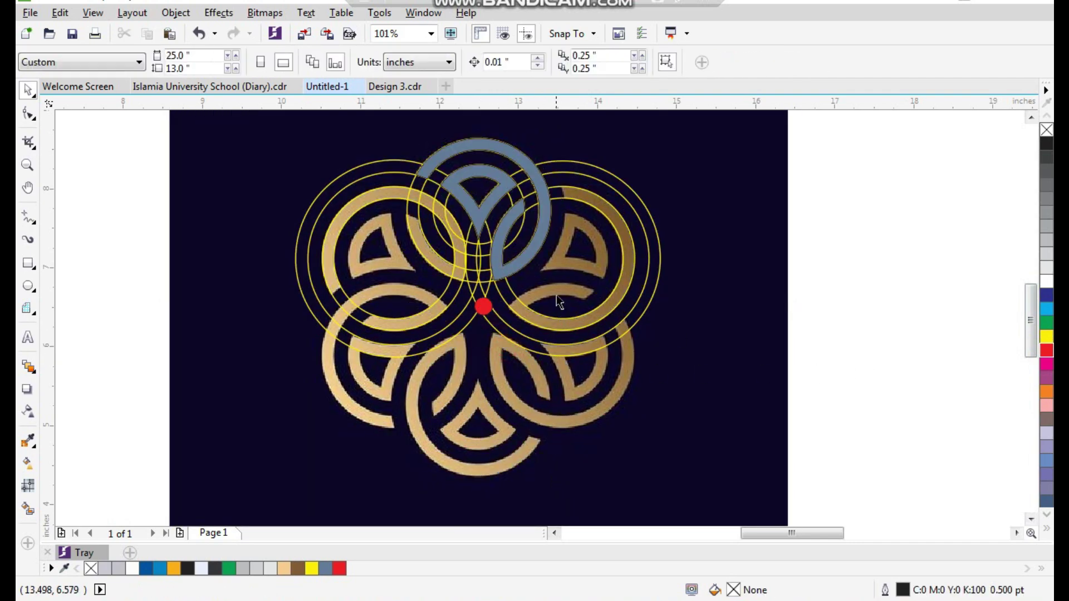
# - Move the petal group and red circle together onto the blank area left of the artwork, and shift the artwork with its guide circles right
pyautogui.click(543, 248)
pyautogui.keyDown('shift'); pyautogui.click(483, 306); pyautogui.keyUp('shift')
pyautogui.scroll(-1, 507, 299)
pyautogui.moveTo(513, 280); pyautogui.dragTo(252, 280)
pyautogui.click(282, 352)
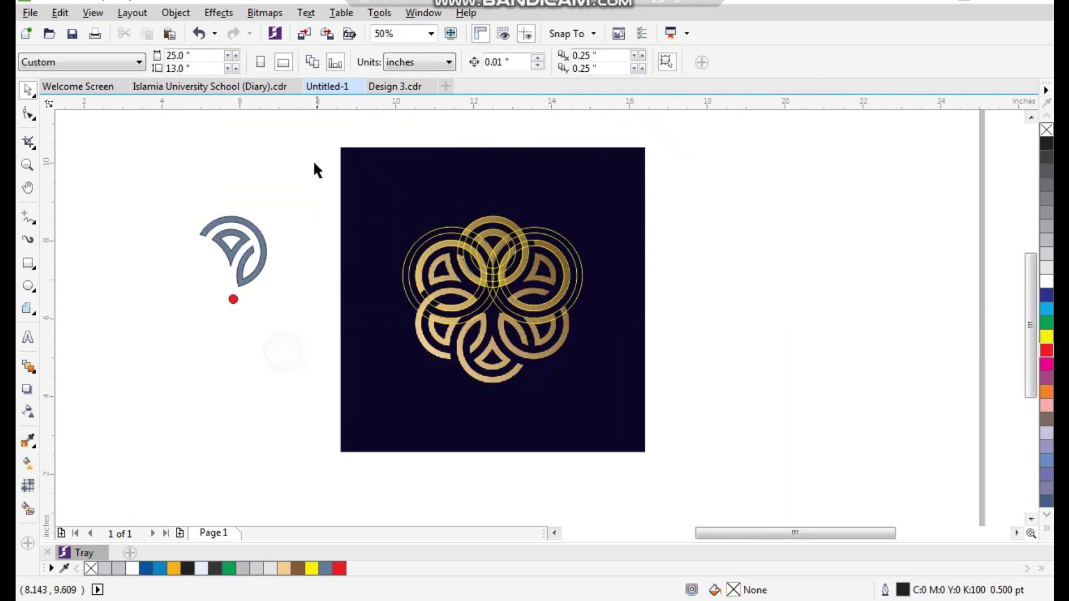
pyautogui.moveTo(310, 131); pyautogui.dragTo(657, 462)
pyautogui.moveTo(429, 377); pyautogui.dragTo(571, 377)
pyautogui.click(291, 358)
# - Fill the petal group with black and remove its outline
pyautogui.press('F2')
pyautogui.moveTo(179, 193); pyautogui.dragTo(369, 347)
pyautogui.click(474, 195)
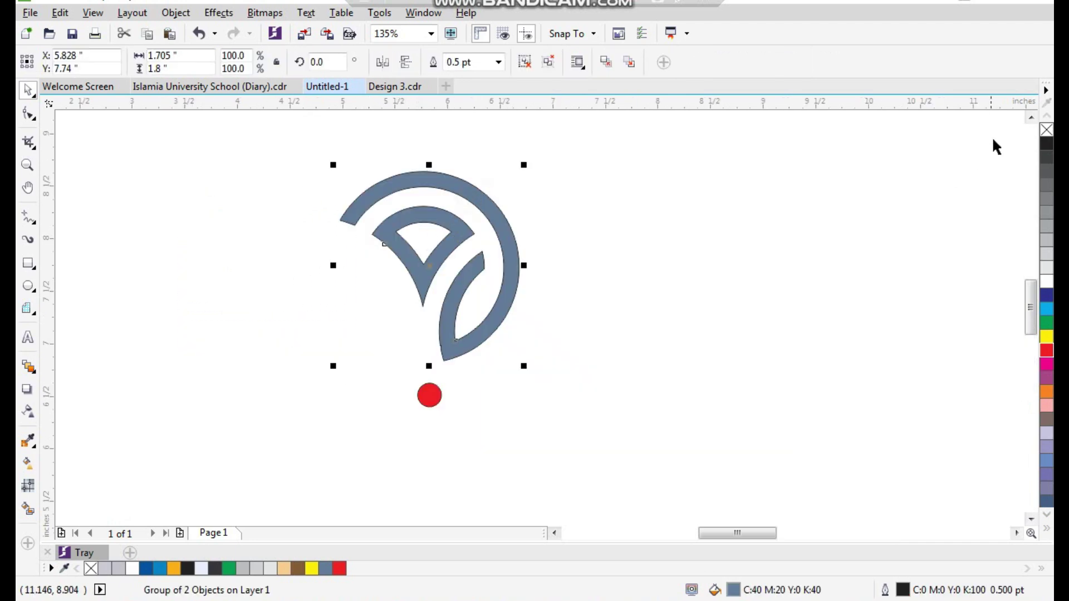
pyautogui.click(1047, 144)
pyautogui.click(914, 198)
# - Place the petal group's centre of rotation at the centre of the red circle
pyautogui.click(473, 286)
pyautogui.click(472, 265)
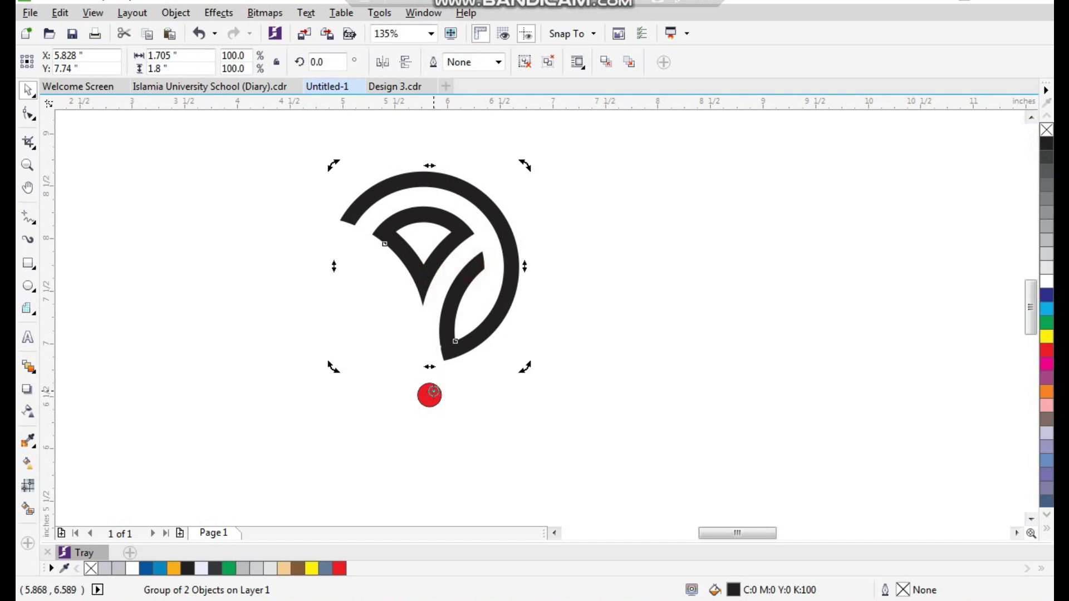
pyautogui.moveTo(410, 378); pyautogui.dragTo(445, 418)
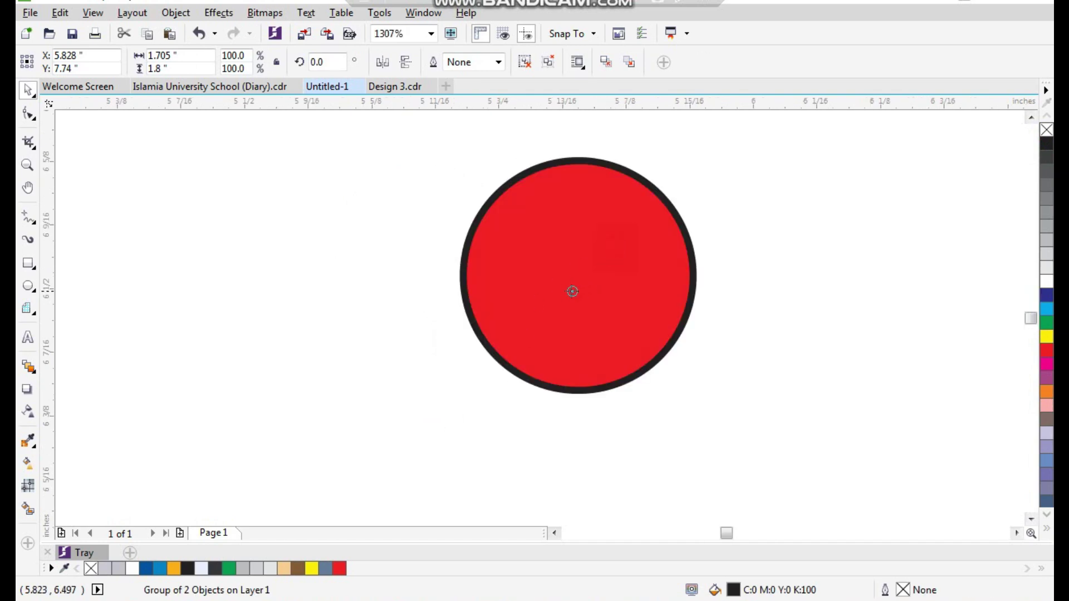
pyautogui.scroll(-5, 490, 273)
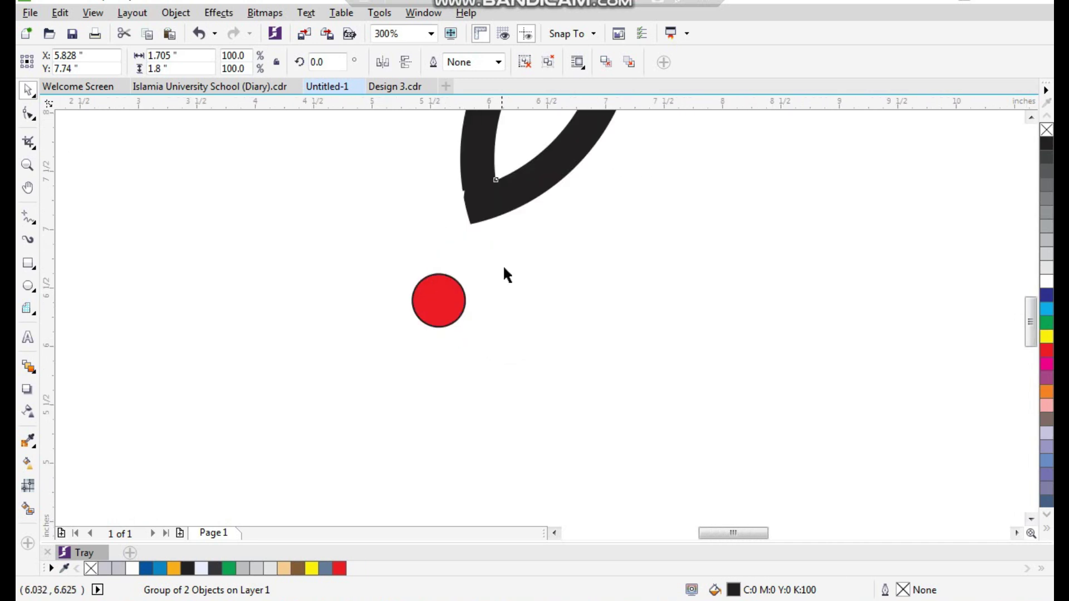
pyautogui.scroll(2, 511, 347)
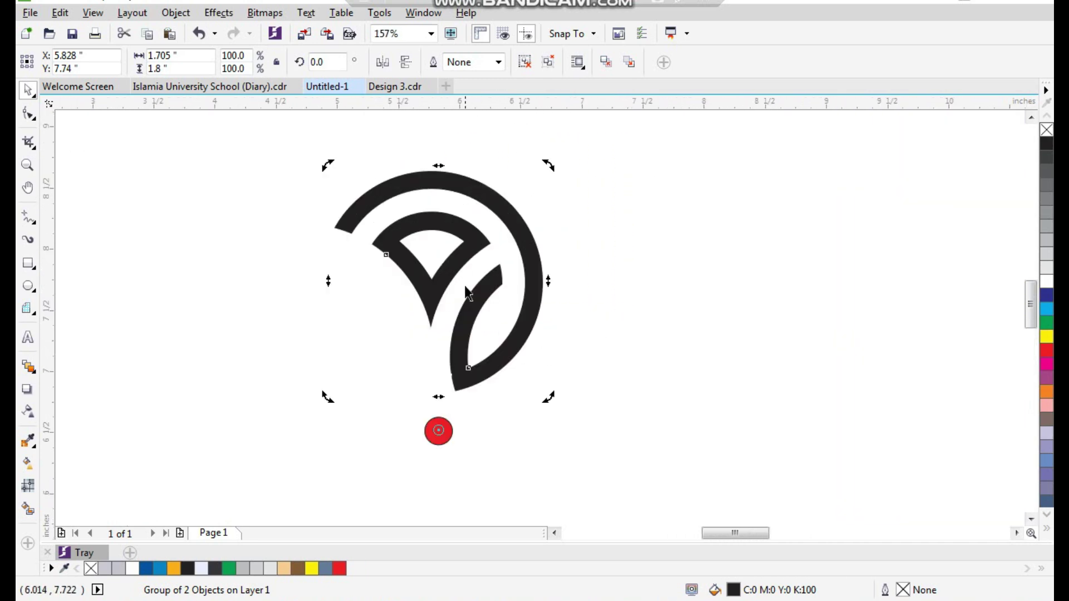
pyautogui.press('F7')
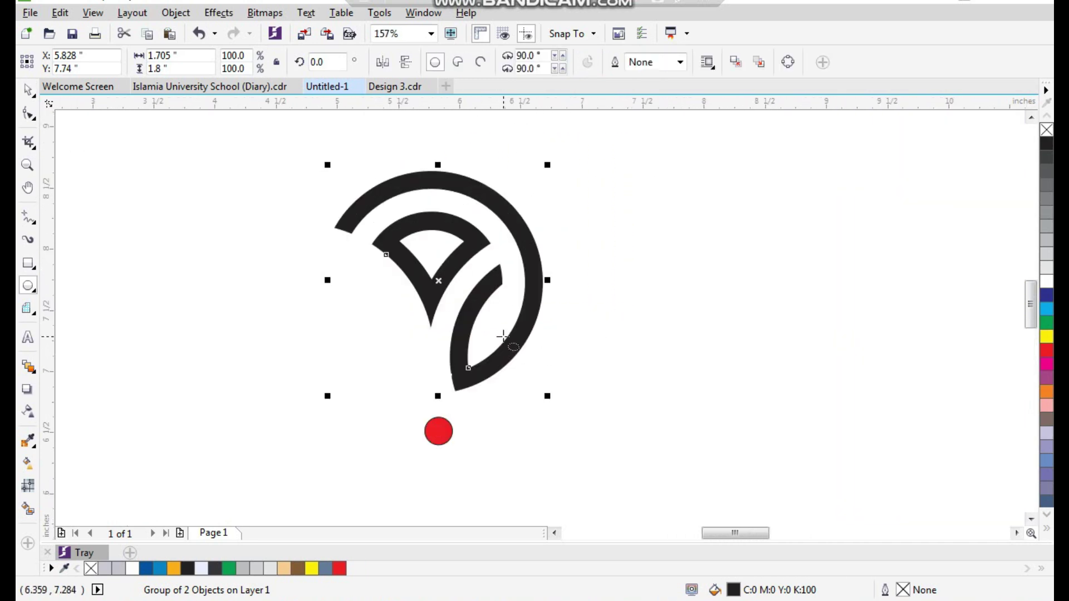
pyautogui.press('space')
pyautogui.click(533, 324)
pyautogui.moveTo(533, 318); pyautogui.dragTo(515, 314)
pyautogui.hotkey('ctrl', 'z')
# - Select the petal group and open the Rotate transformation settings for it
pyautogui.click(556, 334)
pyautogui.click(525, 310)
pyautogui.scroll(-2, 484, 300)
pyautogui.scroll(2, 476, 245)
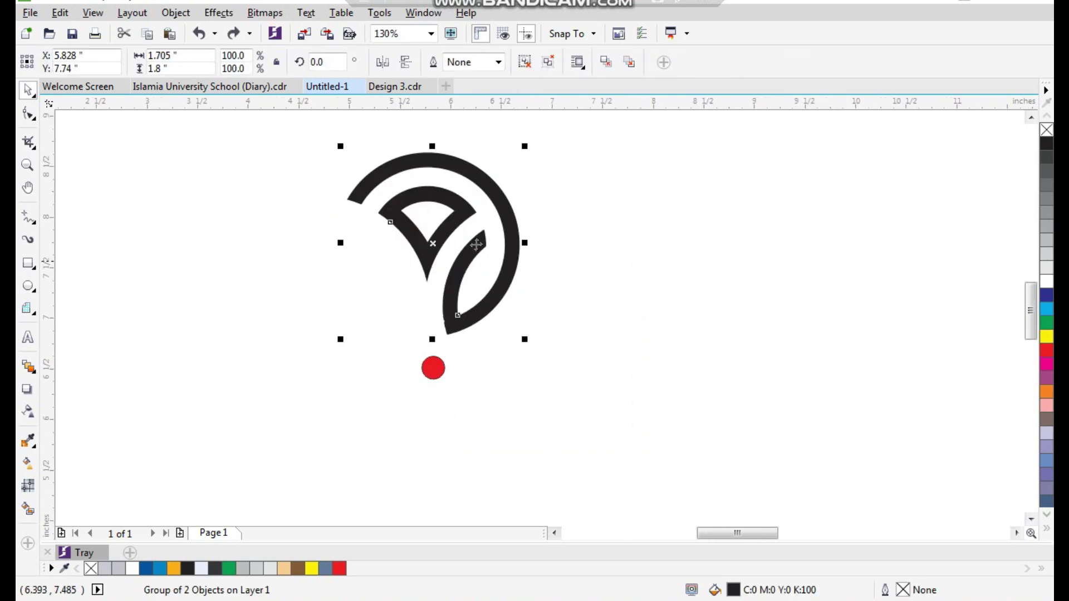
pyautogui.click(424, 12)
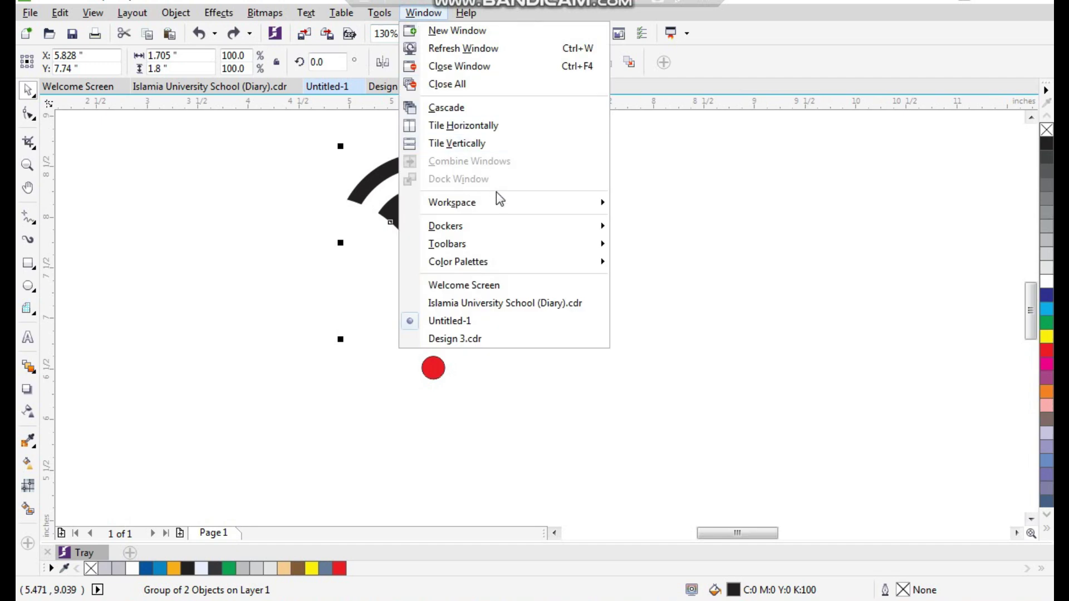
pyautogui.moveTo(513, 228)
pyautogui.moveTo(701, 198)
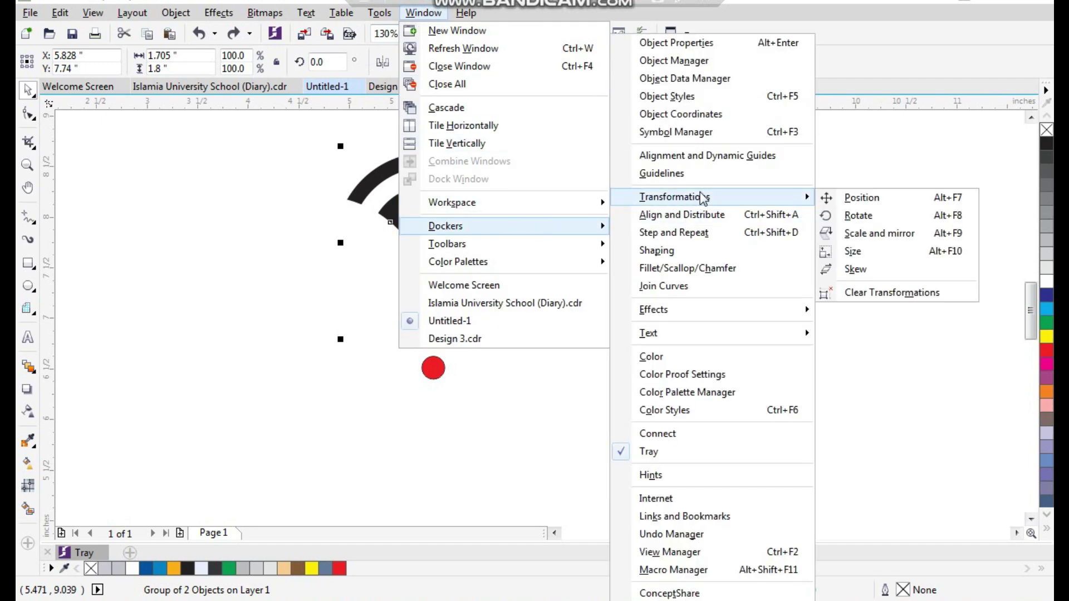
pyautogui.click(858, 215)
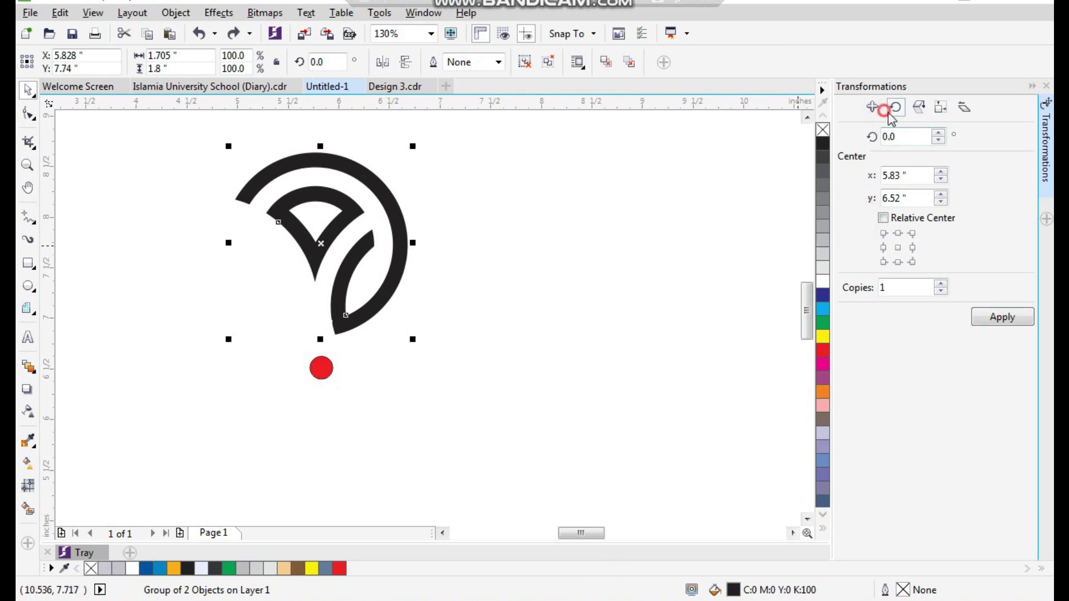
pyautogui.click(872, 107)
pyautogui.click(896, 107)
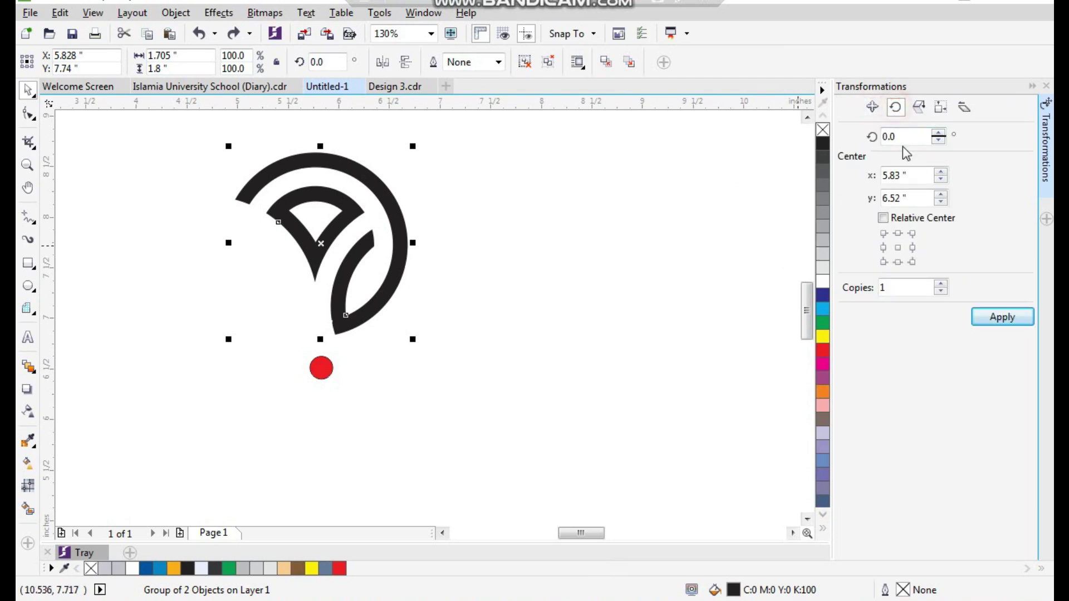
# - Rotate the petal group by 60° with 1 copy, applied five times around the red circle, and close the transformation settings
pyautogui.doubleClick(886, 137)
pyautogui.write('6')
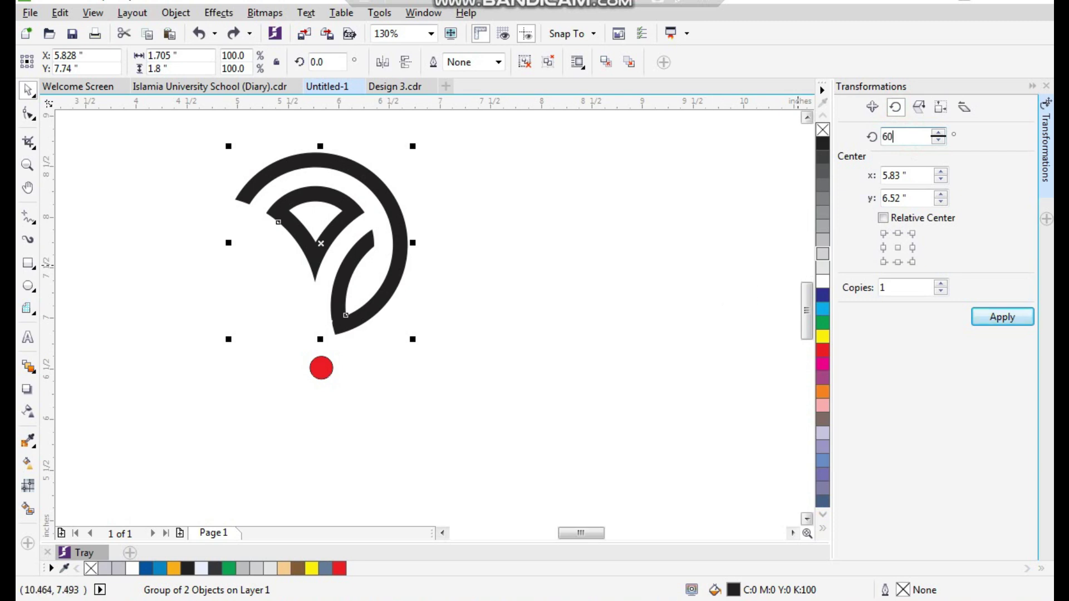
pyautogui.click(997, 319)
pyautogui.click(997, 319)
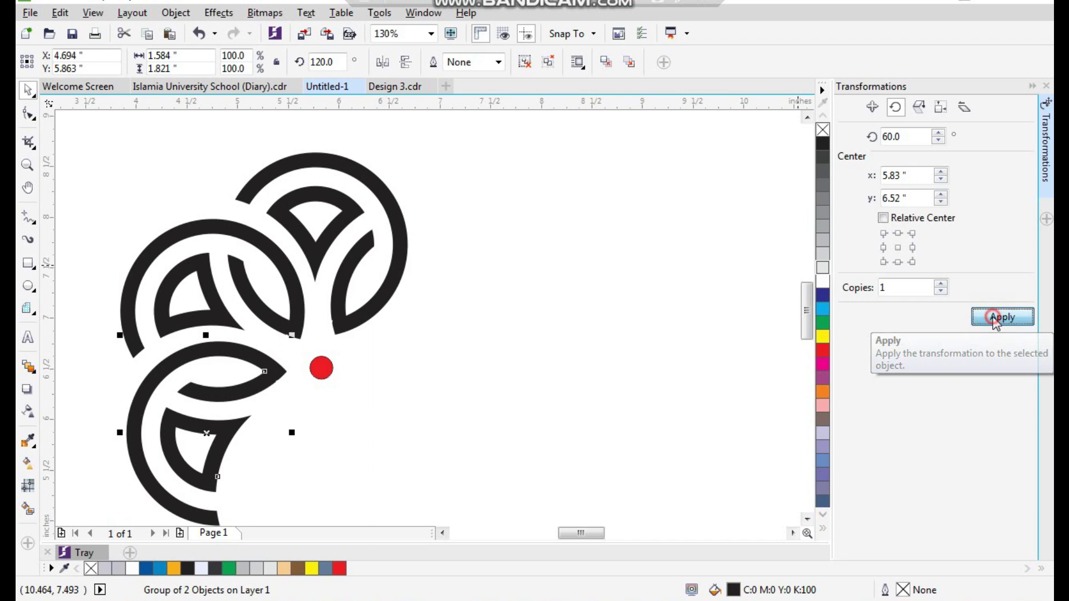
pyautogui.click(997, 319)
pyautogui.click(997, 319)
pyautogui.click(997, 318)
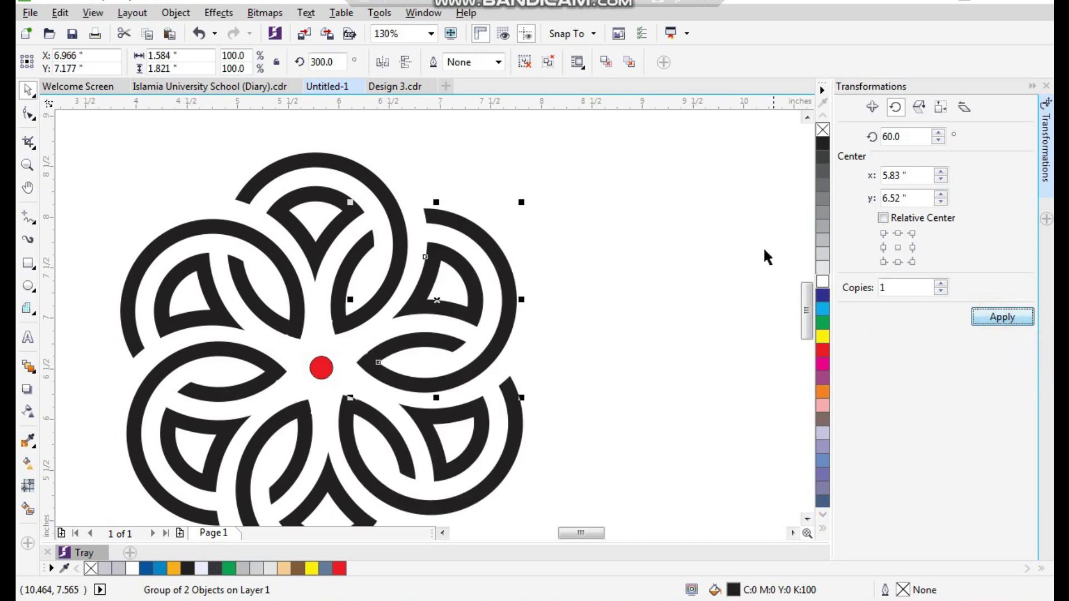
pyautogui.click(704, 230)
pyautogui.click(1046, 87)
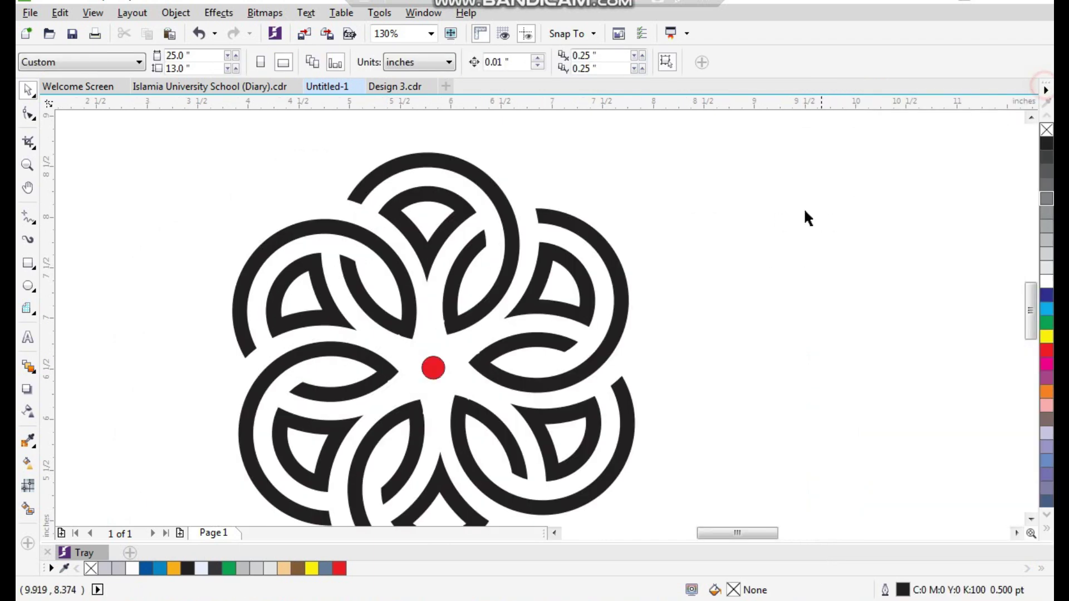
# - Delete the red circle at the flower's centre
pyautogui.scroll(-3, 501, 310)
pyautogui.scroll(2, 502, 390)
pyautogui.click(485, 309)
pyautogui.press('Delete')
# - Merge the six petal groups into a single curve and move the flower slightly farther from the dark artwork
pyautogui.moveTo(263, 477); pyautogui.dragTo(713, 174)
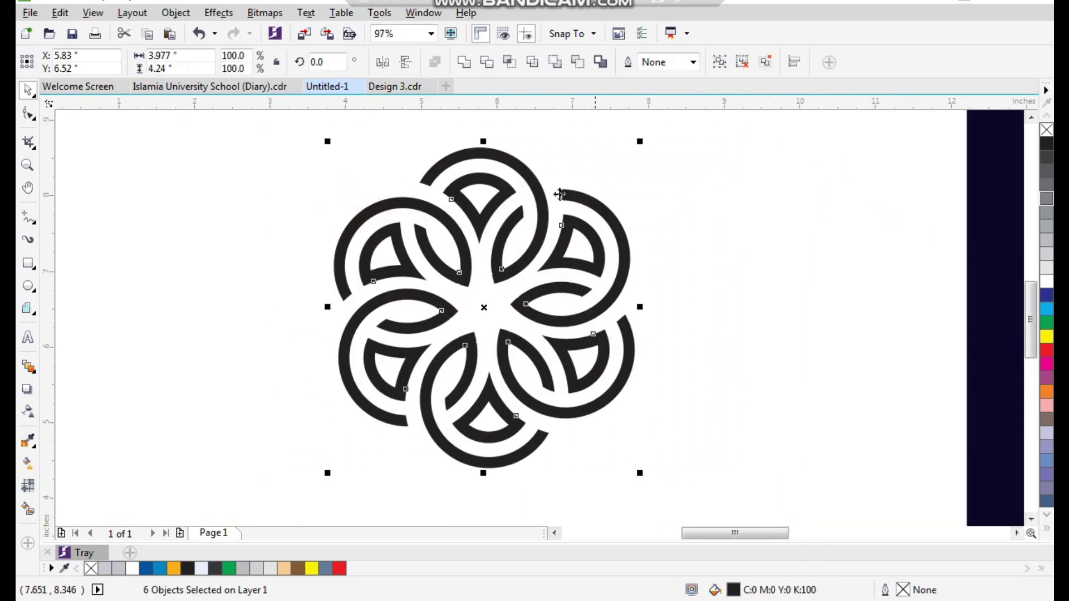
pyautogui.moveTo(519, 168); pyautogui.dragTo(495, 180)
pyautogui.click(606, 200)
pyautogui.scroll(-3, 435, 307)
pyautogui.press('F2')
pyautogui.moveTo(369, 184); pyautogui.dragTo(556, 405)
pyautogui.moveTo(611, 357); pyautogui.dragTo(557, 348)
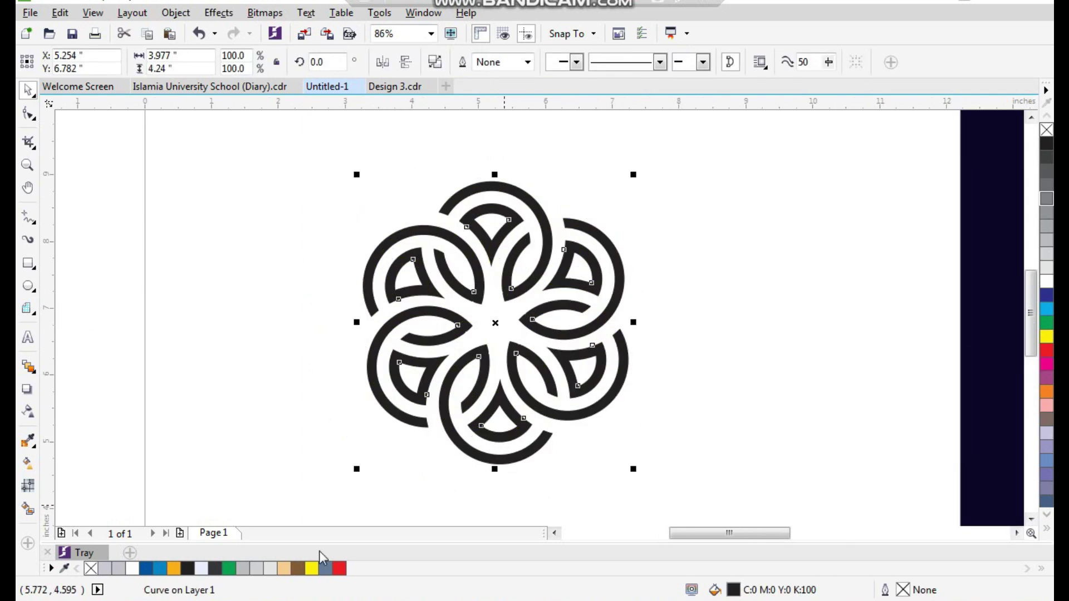
# - Fill the flower with brown #825C37 and apply a horizontal linear fountain fill running from brown on the left to light tan on the right
pyautogui.click(297, 569)
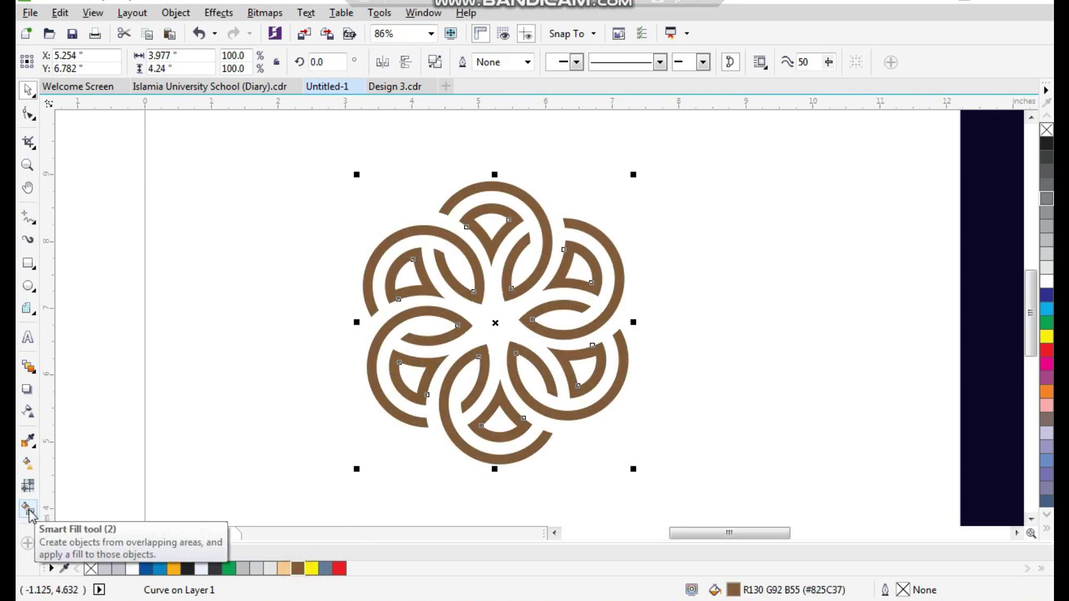
pyautogui.click(28, 463)
pyautogui.moveTo(418, 321); pyautogui.dragTo(574, 321)
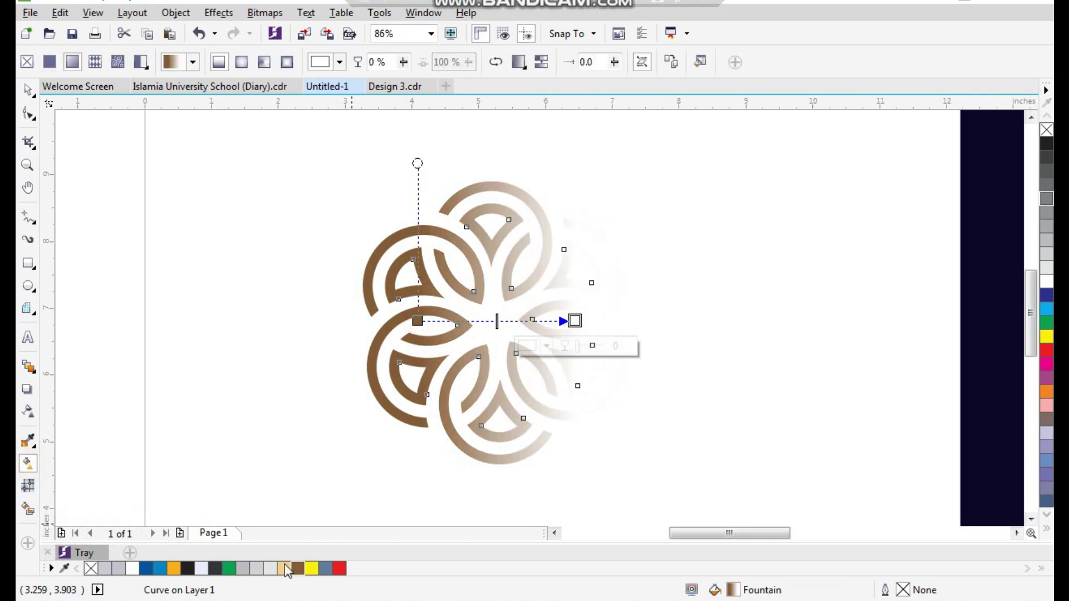
pyautogui.moveTo(478, 434); pyautogui.dragTo(576, 325)
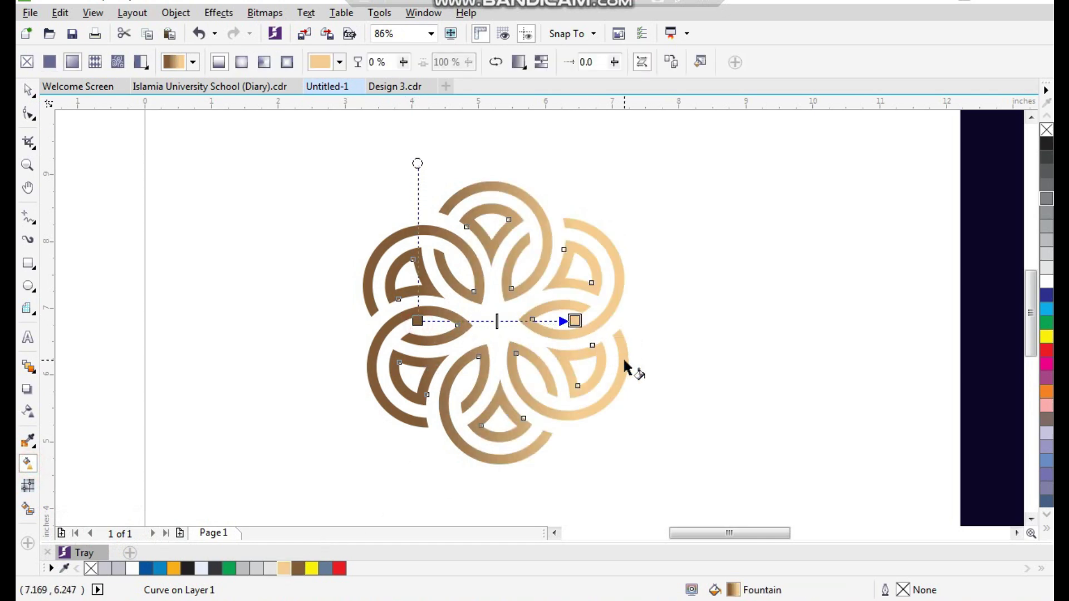
pyautogui.press('space')
pyautogui.click(710, 324)
pyautogui.scroll(-2, 332, 285)
pyautogui.press('F2')
pyautogui.moveTo(355, 188); pyautogui.dragTo(840, 460)
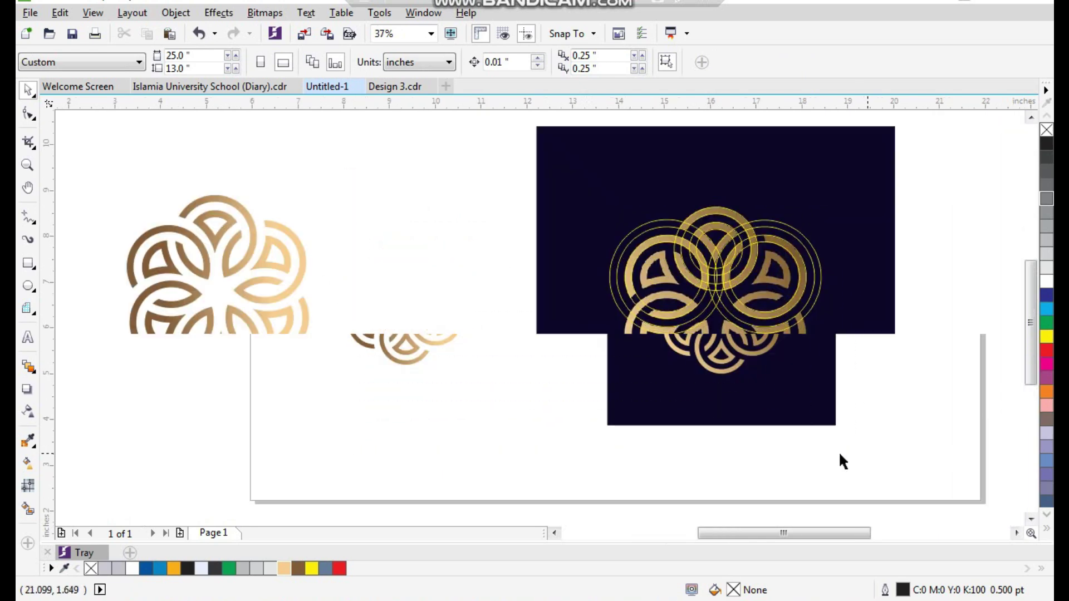
# - Draw a square about 6.89 inches wide around the flower
pyautogui.moveTo(96, 155)
pyautogui.mouseDown()
pyautogui.moveTo(360, 442)
pyautogui.moveTo(412, 469)
pyautogui.mouseUp()
pyautogui.moveTo(372, 392); pyautogui.dragTo(345, 391)
pyautogui.press('space')
pyautogui.click(299, 273)
pyautogui.click(313, 257)
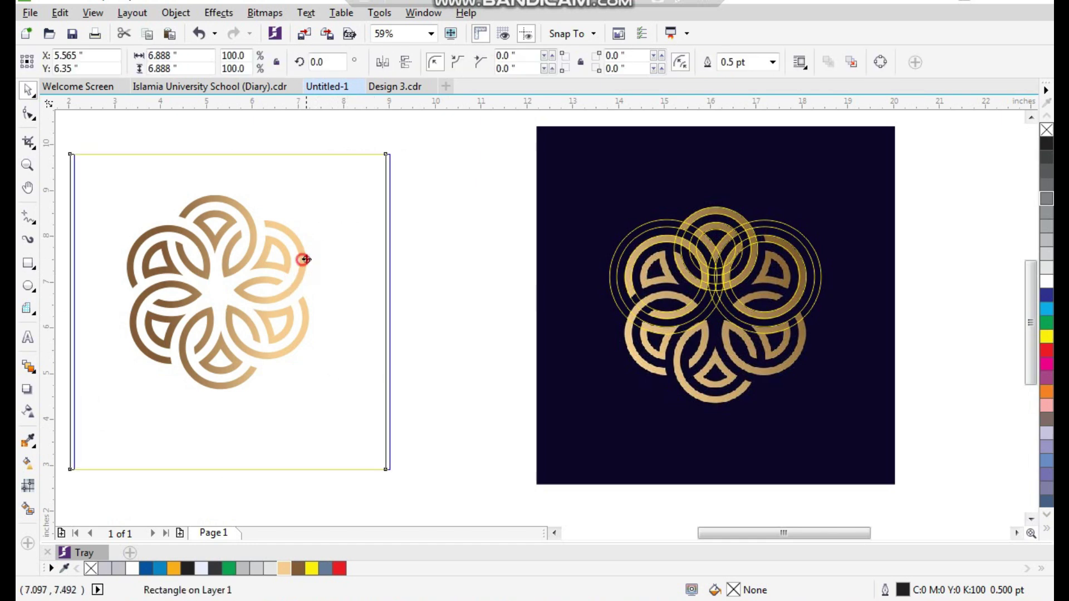
# - Centre the flower horizontally on the new square
pyautogui.click(428, 248)
pyautogui.click(307, 262)
pyautogui.click(341, 251)
pyautogui.click(301, 254)
pyautogui.keyDown('shift'); pyautogui.click(345, 250); pyautogui.keyUp('shift')
pyautogui.press('c')
pyautogui.click(441, 229)
# - Fill the square behind the flower with black (K100) and remove its outline
pyautogui.click(369, 208)
pyautogui.click(1047, 143)
pyautogui.rightClick(1047, 130)
pyautogui.click(396, 262)
# - Move the flower slightly higher within the black square
pyautogui.click(310, 272)
pyautogui.moveTo(310, 273); pyautogui.dragTo(311, 261)
pyautogui.click(428, 270)
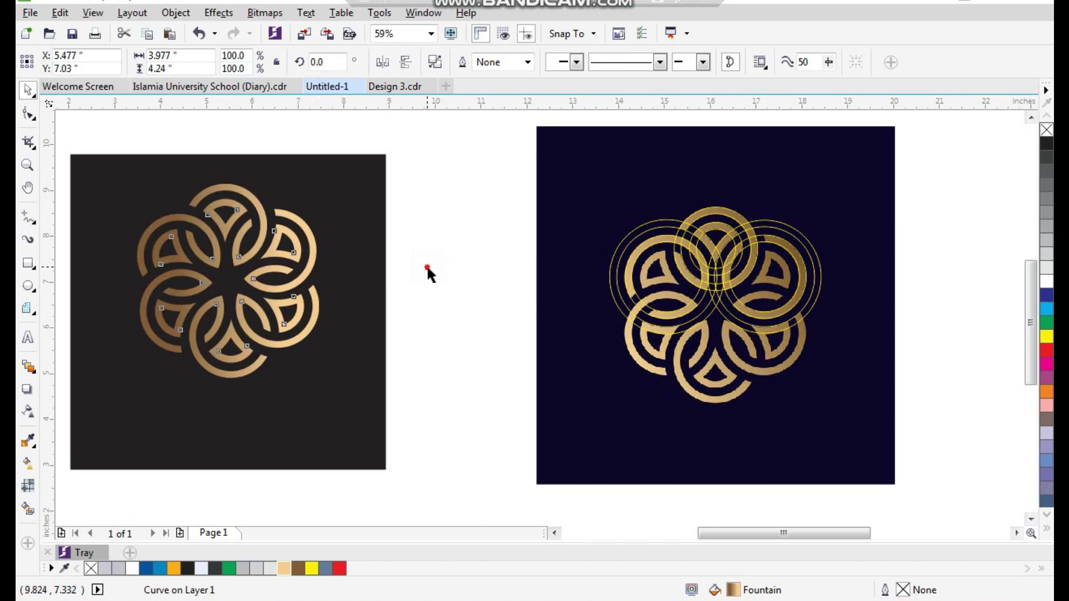
# - Set the font of the MANDALA text to DomCasual LT
pyautogui.scroll(-2, 409, 323)
pyautogui.press('F2')
pyautogui.moveTo(568, 185); pyautogui.dragTo(32, 535)
pyautogui.moveTo(301, 280); pyautogui.dragTo(545, 402)
pyautogui.press('F2')
pyautogui.moveTo(373, 445); pyautogui.dragTo(880, 275)
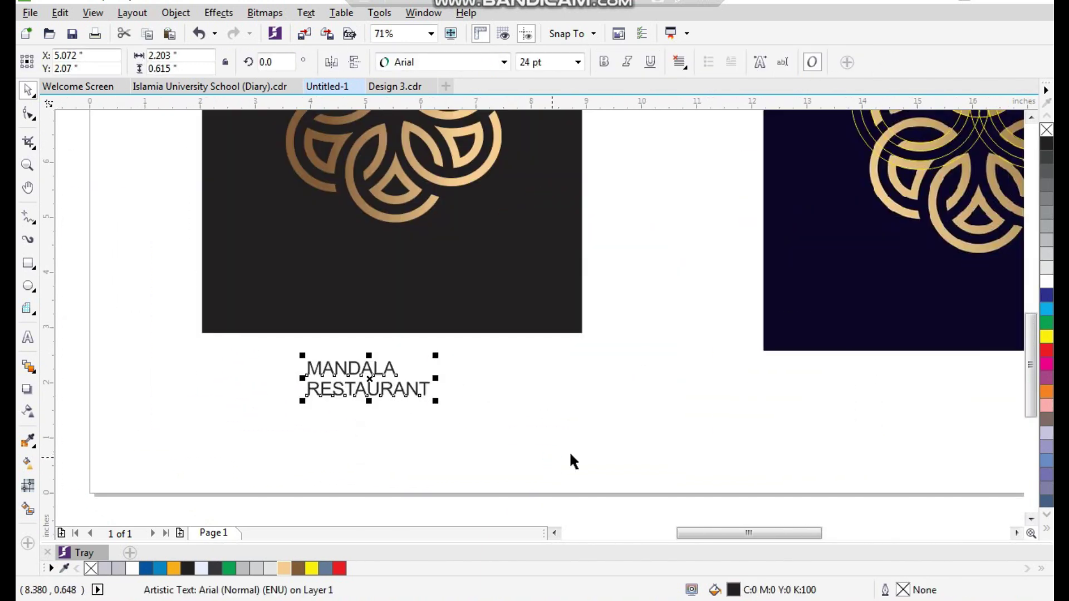
pyautogui.click(446, 62)
pyautogui.moveTo(458, 124)
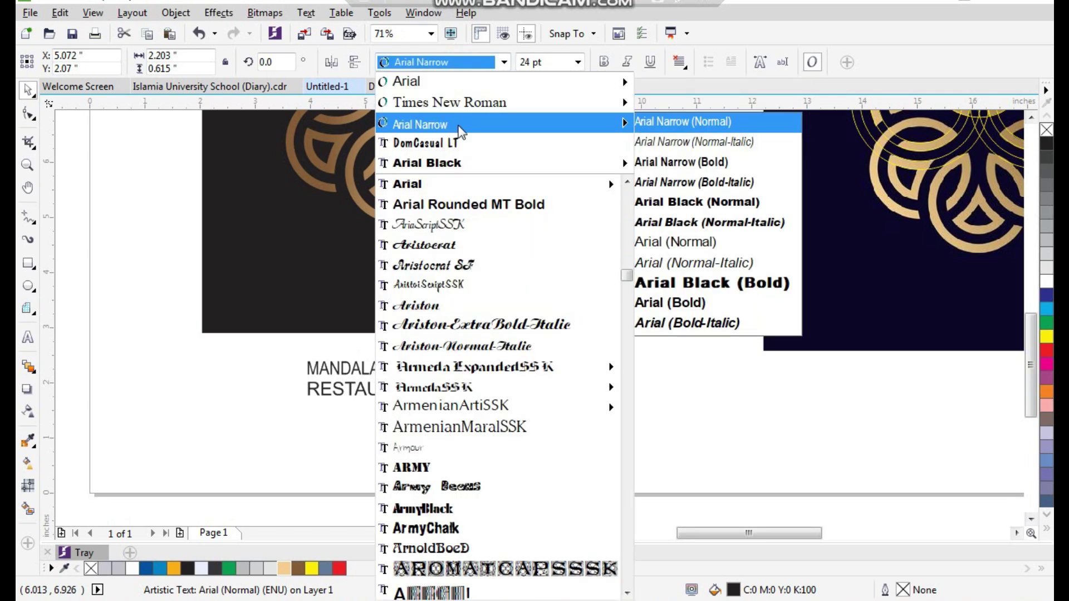
pyautogui.click(425, 143)
# - Enlarge MANDALA to about 63.8 pt, place it beneath the flower on the black square and fill it with white
pyautogui.moveTo(368, 375); pyautogui.dragTo(468, 290)
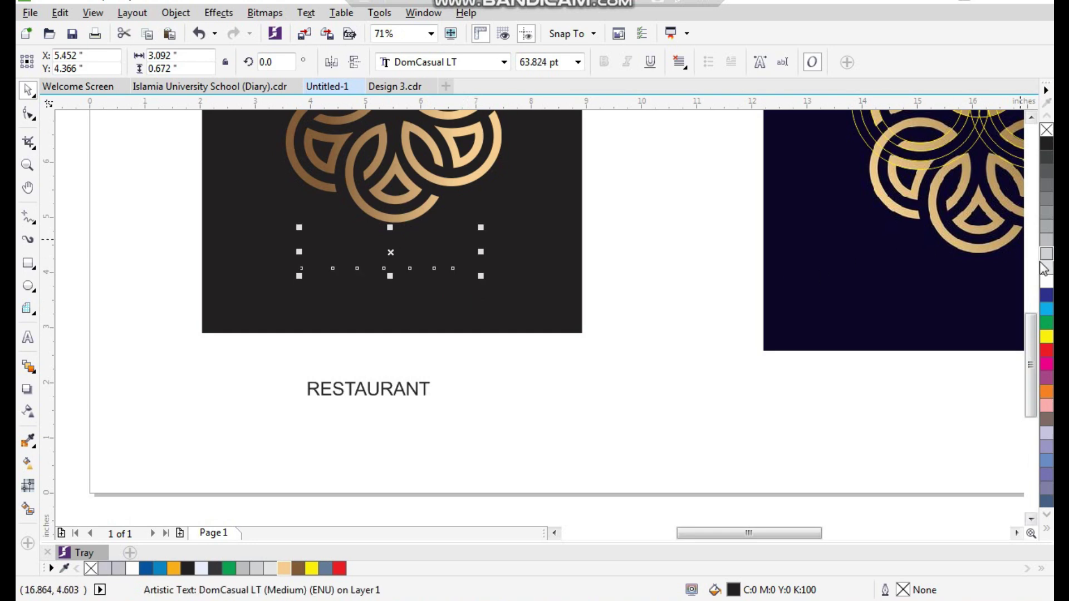
pyautogui.click(1047, 283)
pyautogui.moveTo(463, 252); pyautogui.dragTo(462, 259)
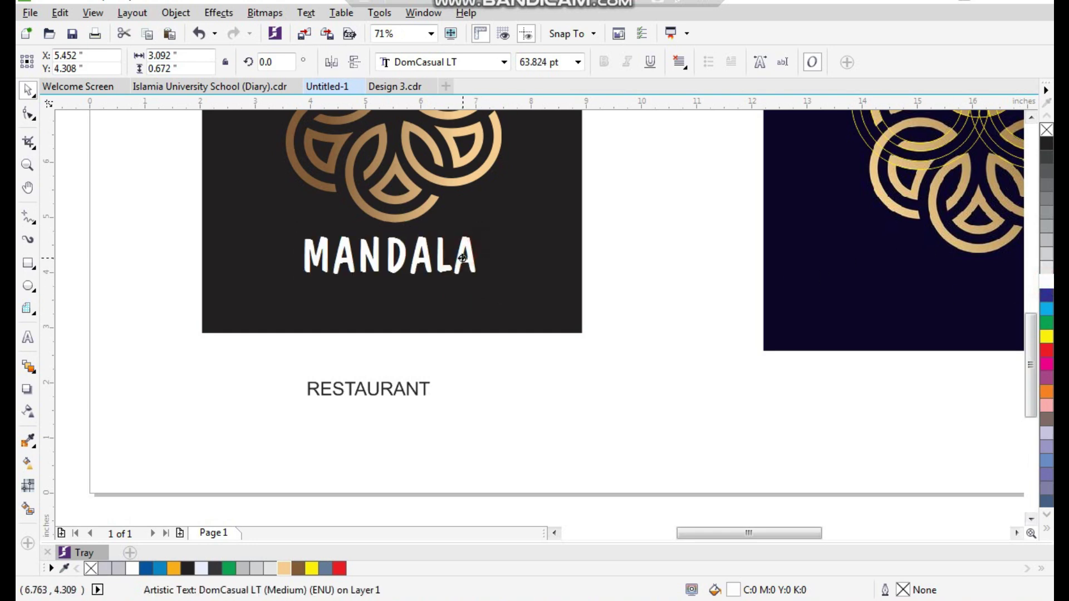
# - Centre the MANDALA text horizontally on the black square
pyautogui.keyDown('shift'); pyautogui.click(537, 251); pyautogui.keyUp('shift')
pyautogui.press('c')
pyautogui.click(534, 418)
# - Move the RESTAURANT text onto the black square beneath MANDALA and fill it with white
pyautogui.moveTo(398, 392); pyautogui.dragTo(399, 299)
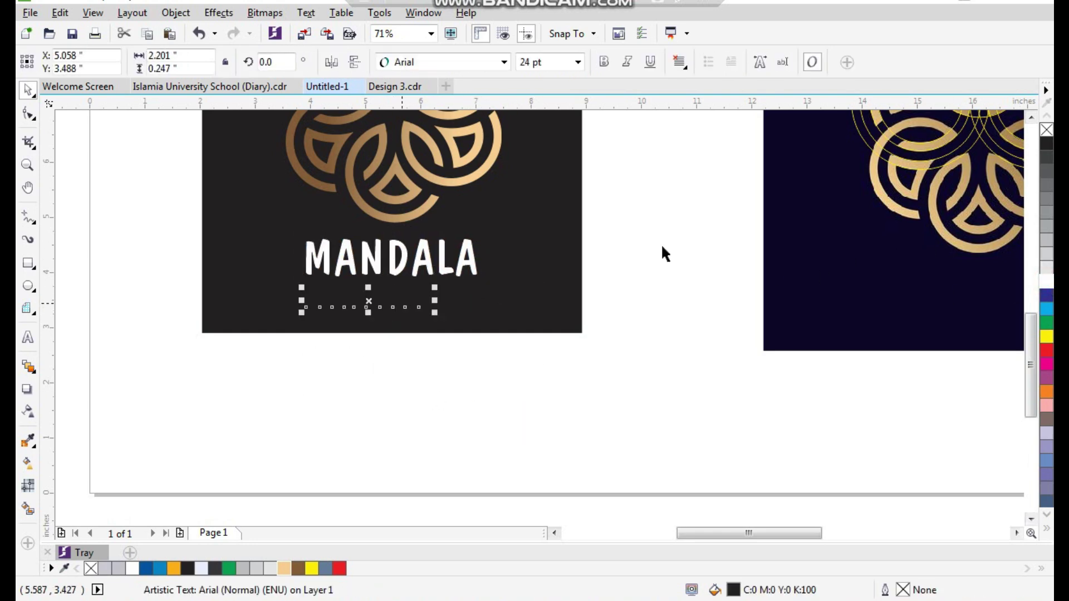
pyautogui.click(1045, 268)
# - Widen the letter spacing of RESTAURANT and reduce the text to about 13.2 pt
pyautogui.scroll(3, 391, 333)
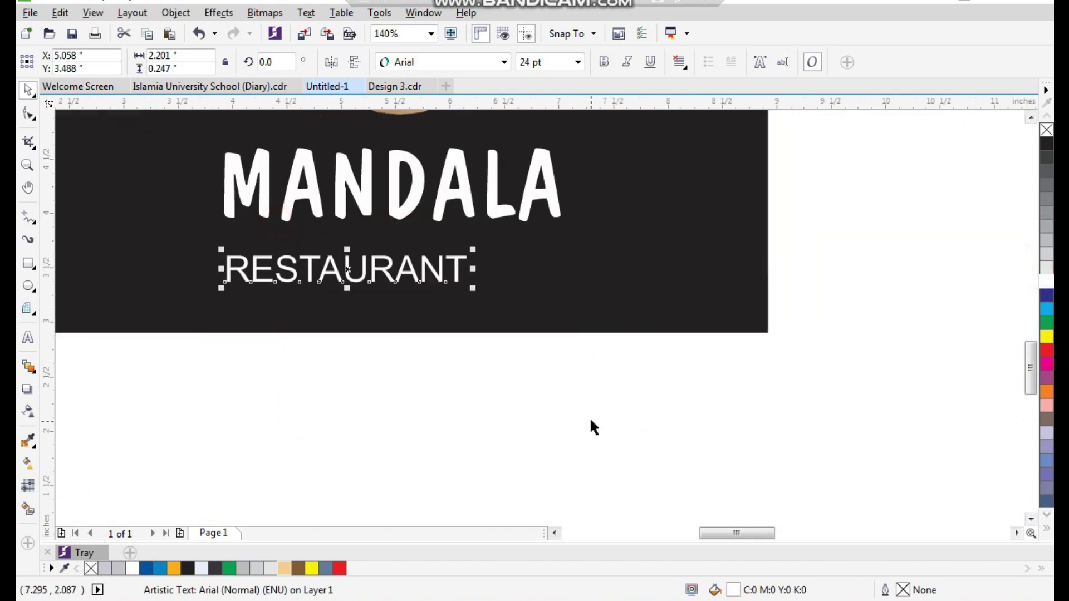
pyautogui.press('F10')
pyautogui.moveTo(473, 289)
pyautogui.mouseDown()
pyautogui.moveTo(675, 295)
pyautogui.moveTo(477, 302)
pyautogui.mouseUp()
pyautogui.press('space')
# - Centre RESTAURANT horizontally under MANDALA and move it slightly closer to it
pyautogui.keyDown('shift'); pyautogui.click(495, 200); pyautogui.keyUp('shift')
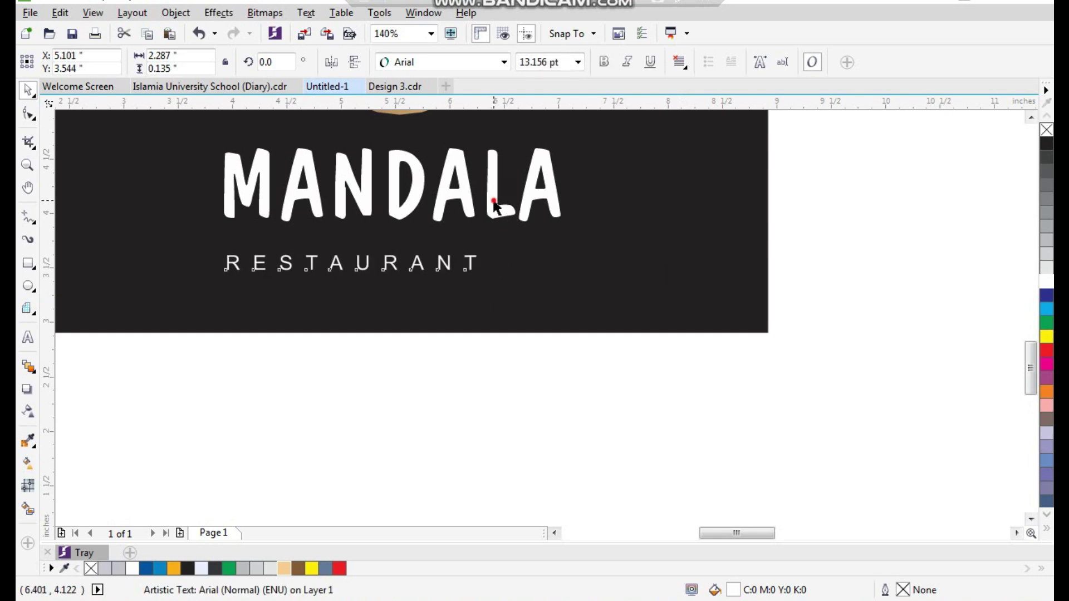
pyautogui.press('c')
pyautogui.click(575, 403)
pyautogui.click(491, 273)
# - Group the flower with both text lines and centre the group vertically on the black square
pyautogui.click(497, 291)
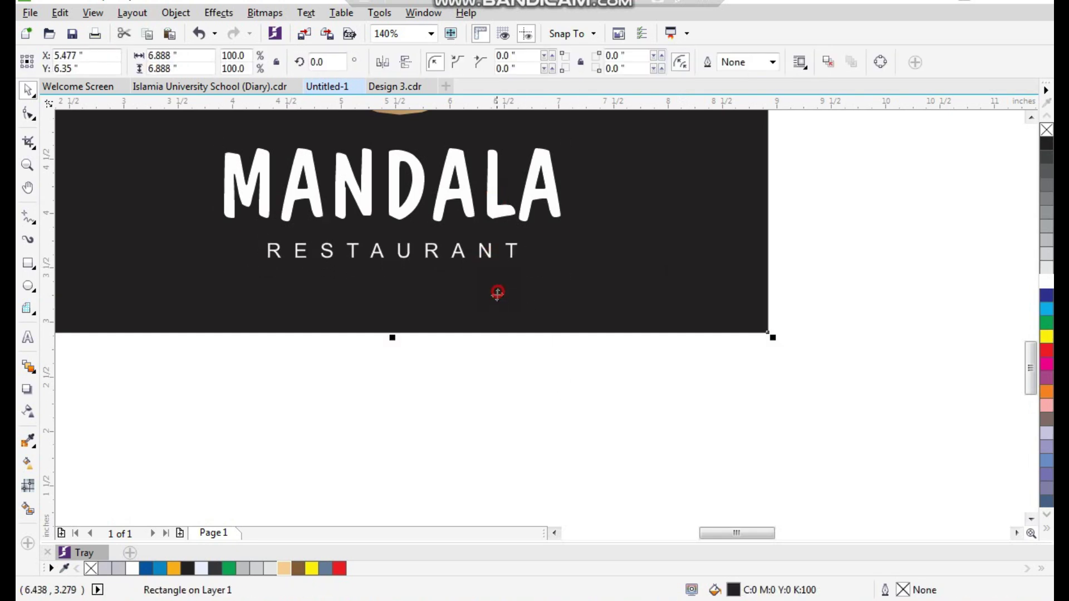
pyautogui.hotkey('shift', 'F2')
pyautogui.click(814, 254)
pyautogui.moveTo(781, 128); pyautogui.dragTo(401, 505)
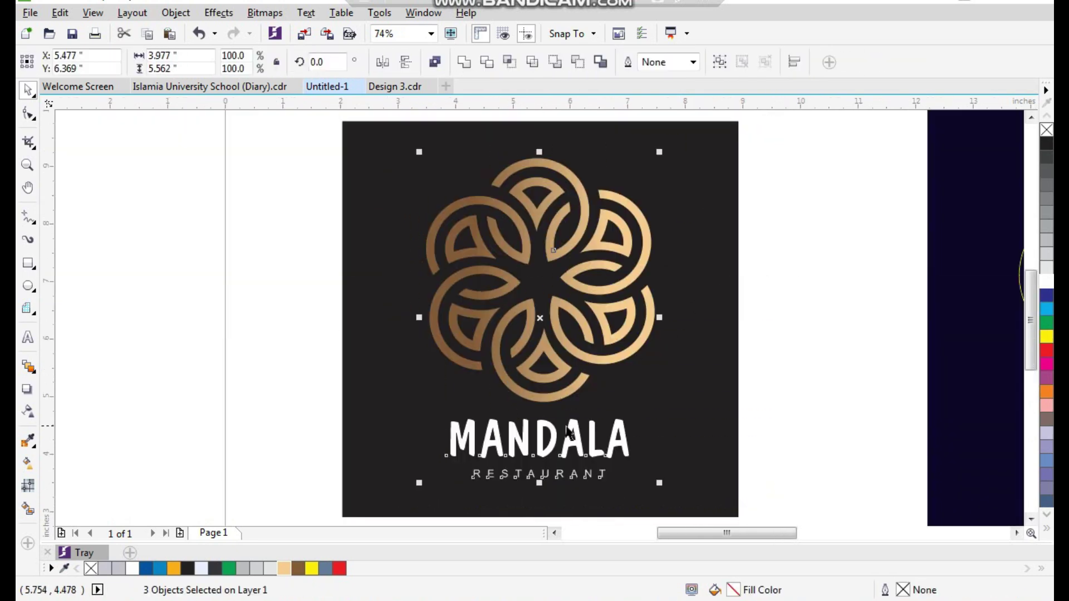
pyautogui.hotkey('ctrl', 'g')
pyautogui.keyDown('shift'); pyautogui.click(665, 403); pyautogui.keyUp('shift')
pyautogui.press('e')
pyautogui.click(791, 362)
# - Ungroup the logo and copy only the flower's gradient fill onto the MANDALA and RESTAURANT texts
pyautogui.click(592, 443)
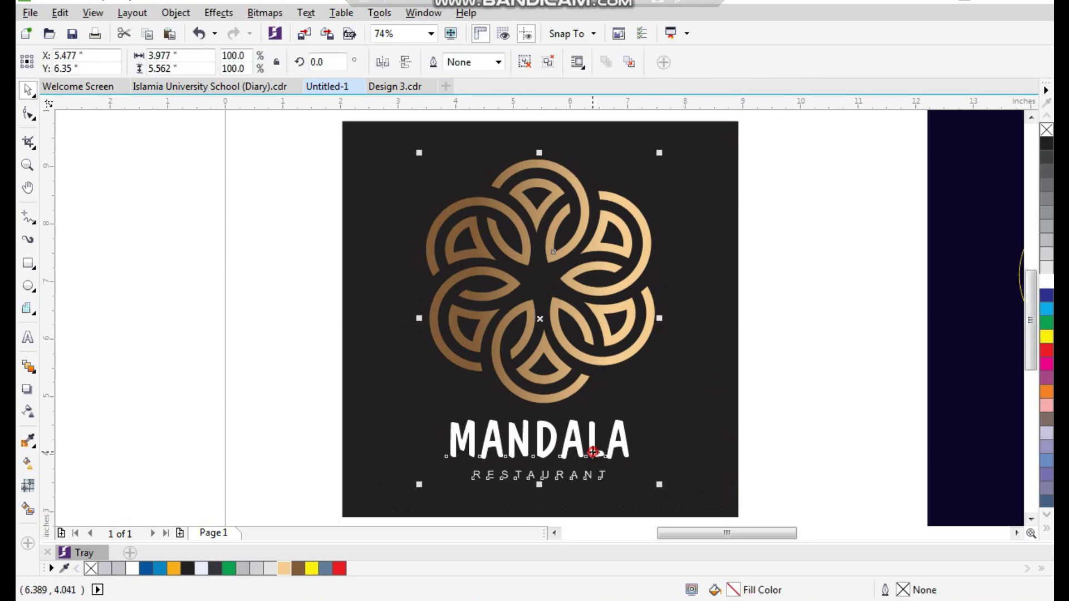
pyautogui.hotkey('ctrl', 'u')
pyautogui.moveTo(768, 400); pyautogui.dragTo(433, 520)
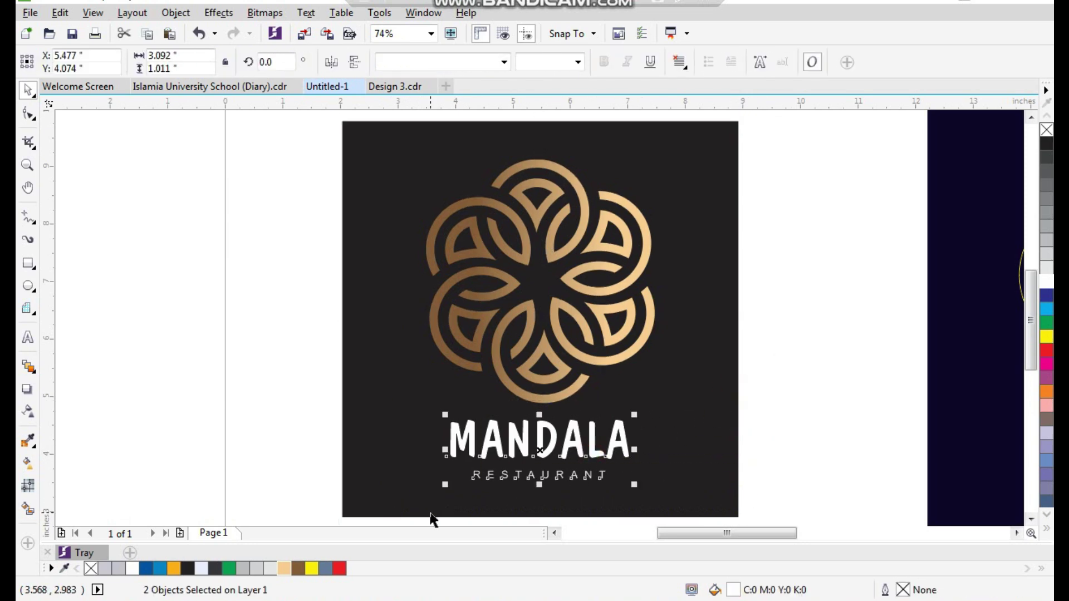
pyautogui.click(93, 13)
pyautogui.click(59, 12)
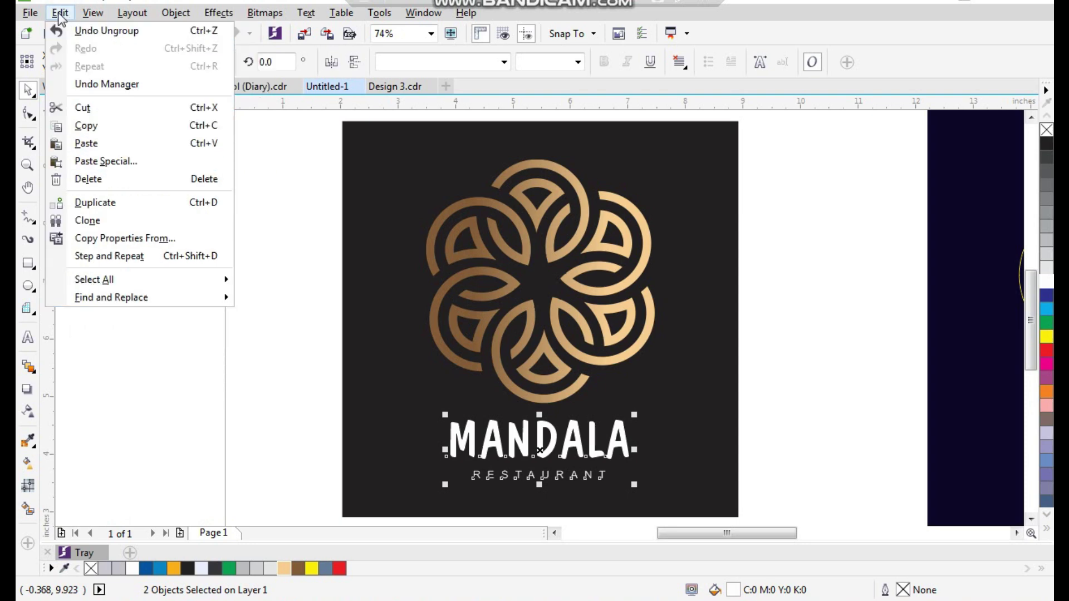
pyautogui.click(137, 238)
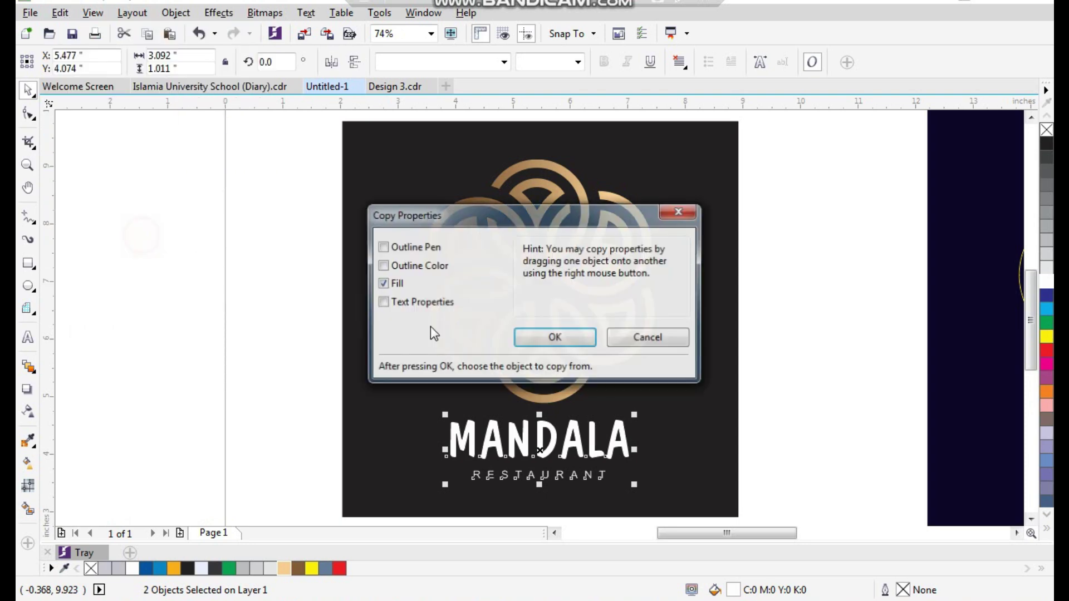
pyautogui.click(592, 341)
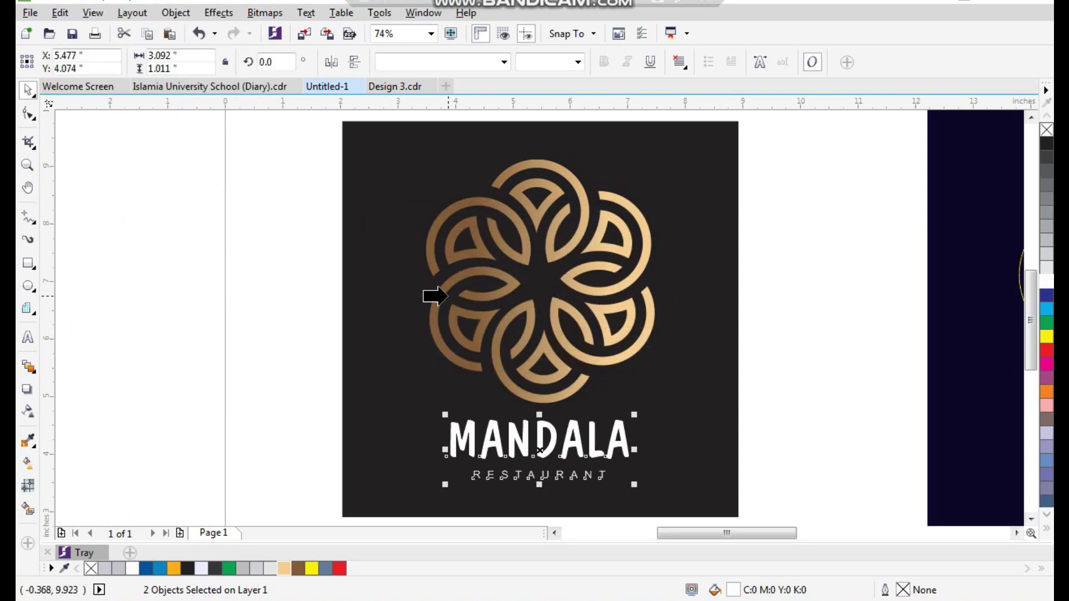
pyautogui.click(442, 293)
pyautogui.click(239, 283)
# - Examine the finished logo up close and compare it with the reference artwork on the navy background
pyautogui.press('F2')
pyautogui.moveTo(389, 143); pyautogui.dragTo(777, 478)
pyautogui.scroll(-2, 442, 324)
pyautogui.press('F2')
pyautogui.moveTo(405, 209); pyautogui.dragTo(764, 410)
pyautogui.click(508, 303)
pyautogui.press('F2')
pyautogui.moveTo(192, 122); pyautogui.dragTo(915, 512)
pyautogui.click(511, 252)
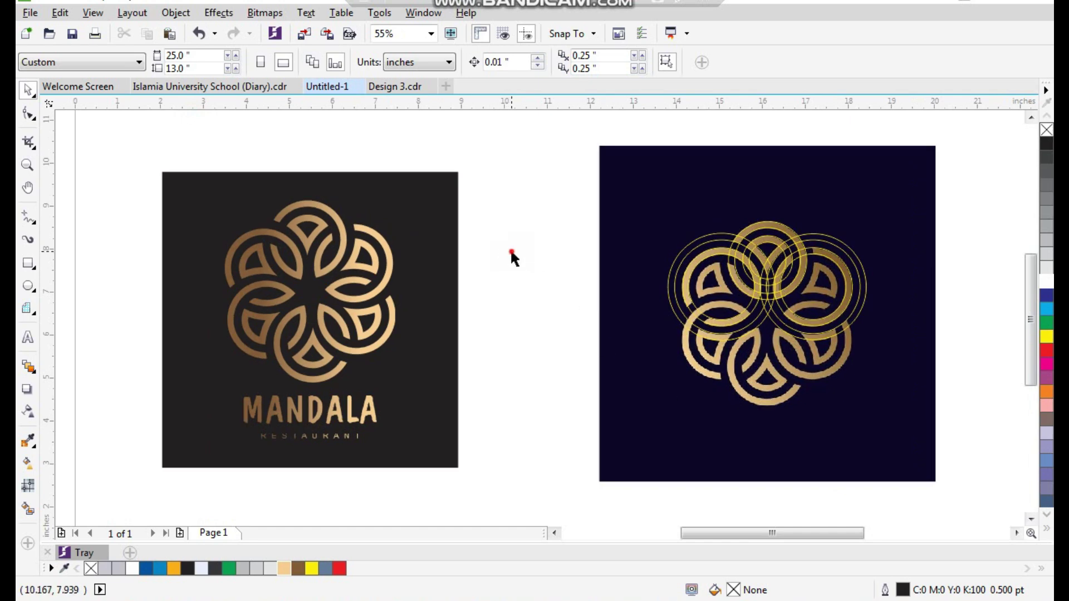